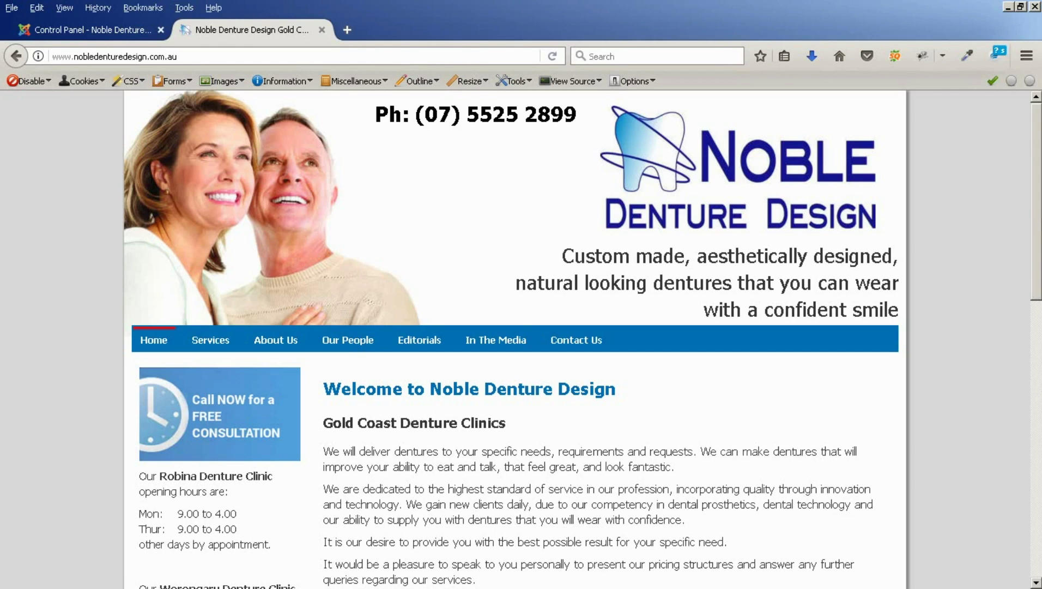
- Scroll the site's home page, then open and look over the In The Media page
scroll(475, 242, "down", 4)
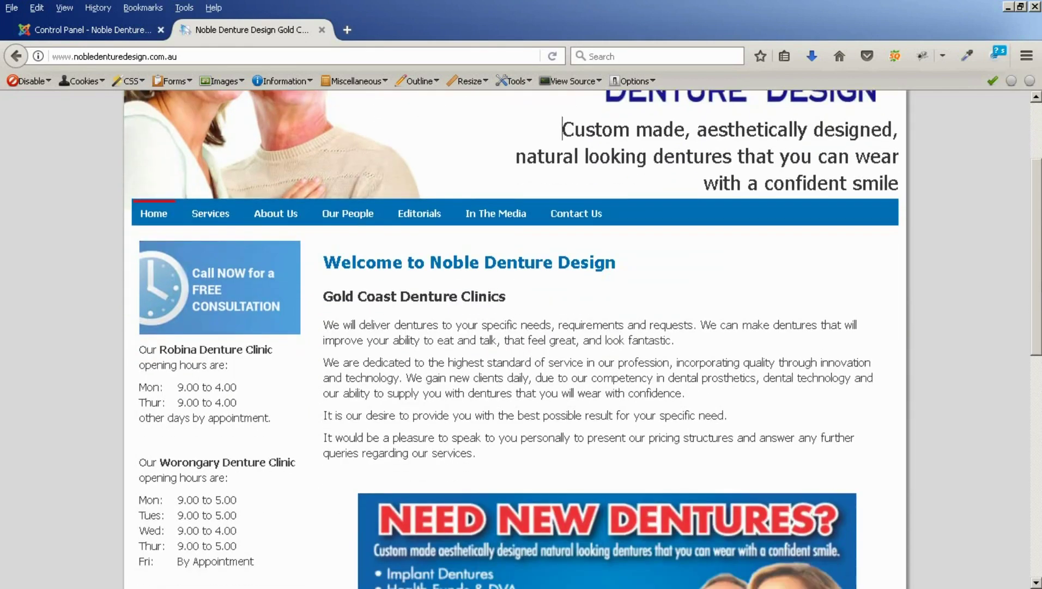
left_click(491, 221)
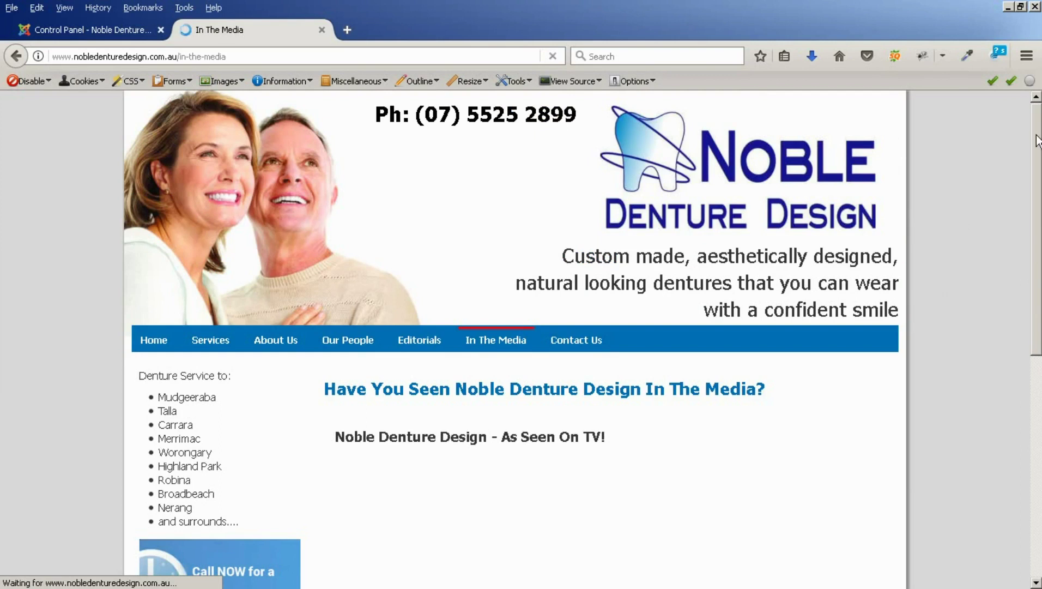
left_click_drag(1039, 139, 1039, 218)
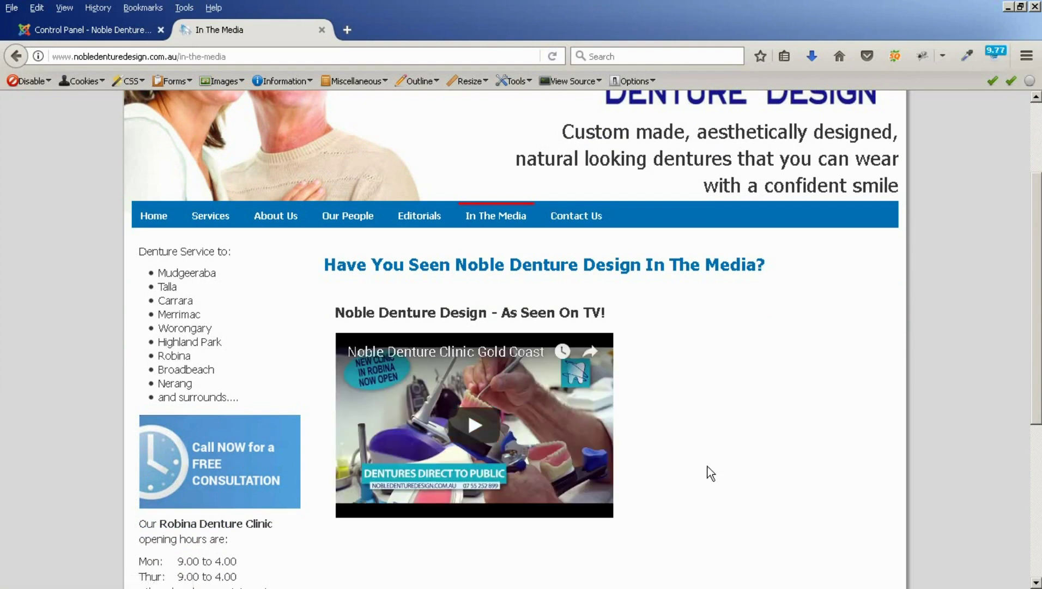
scroll(654, 288, "down", 3)
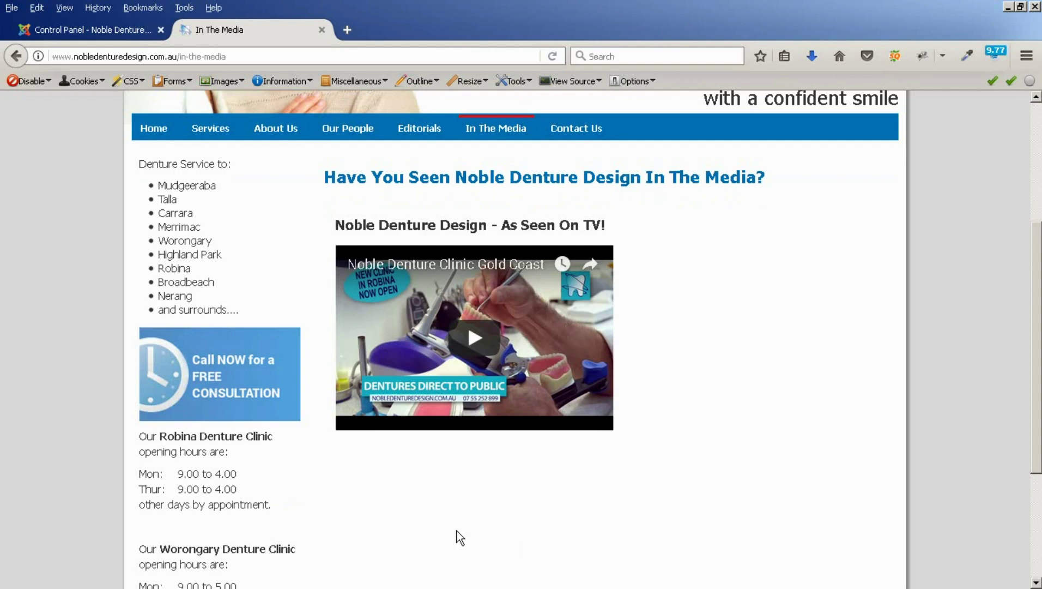
- Return to the site's home page, then switch to the Joomla administrator Control Panel
left_click(155, 135)
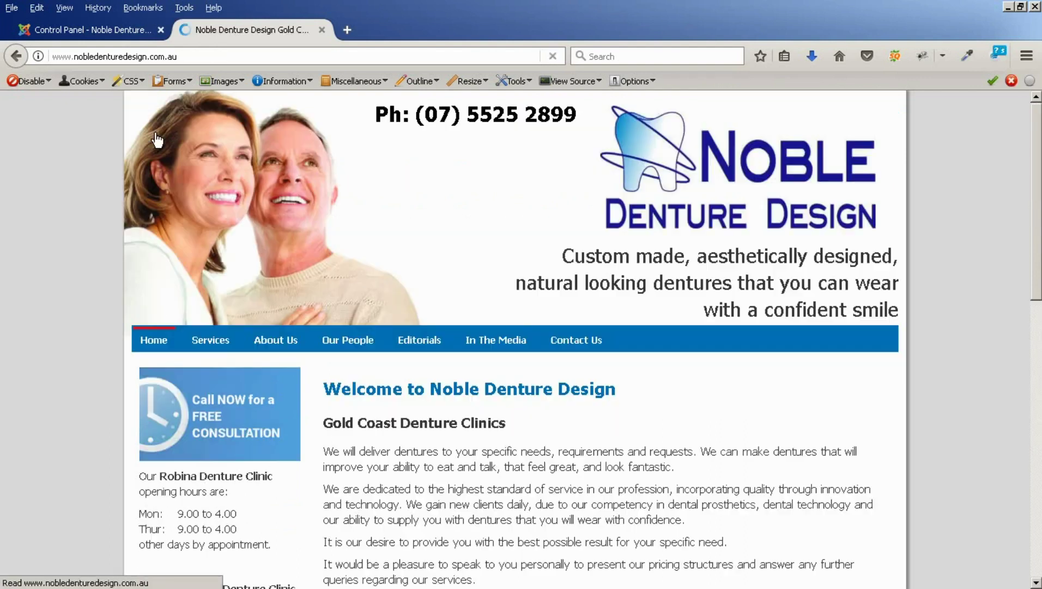
scroll(24, 318, "down", 5)
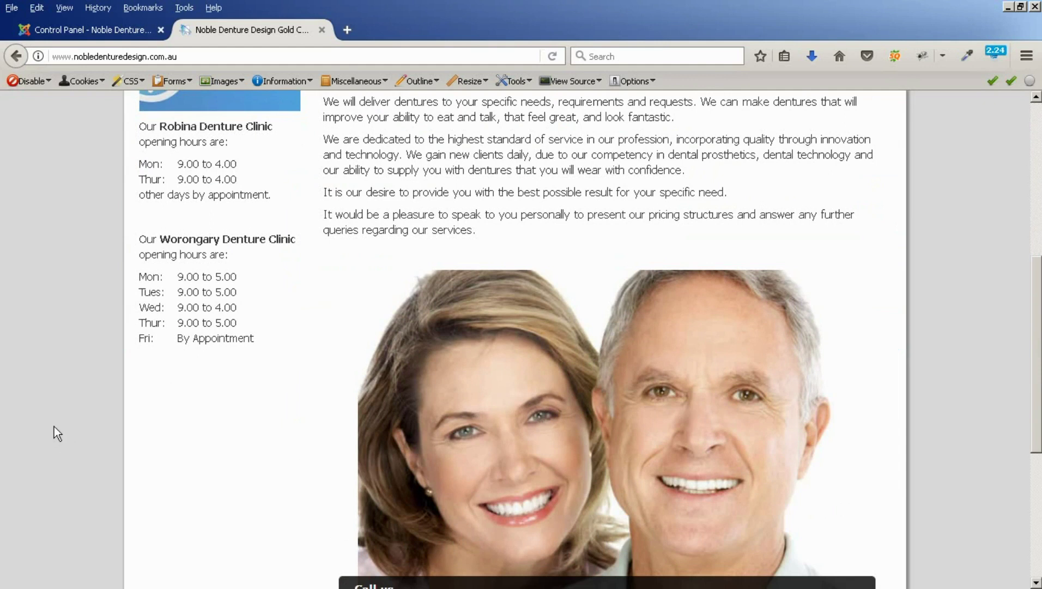
left_click(84, 31)
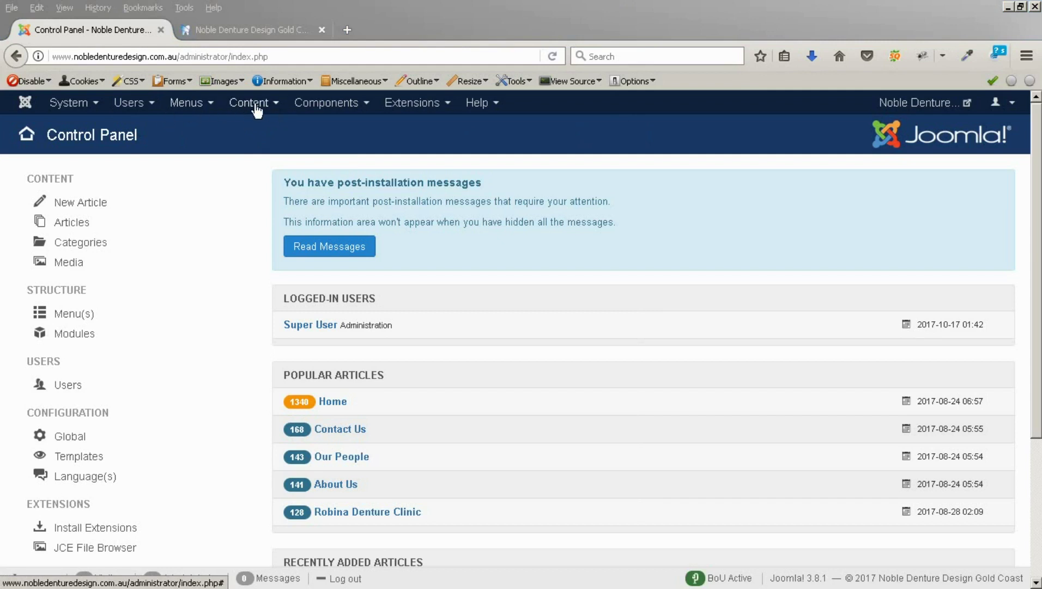
- Choose Media from the Content menu to open the Media manager's images folder
left_click(254, 108)
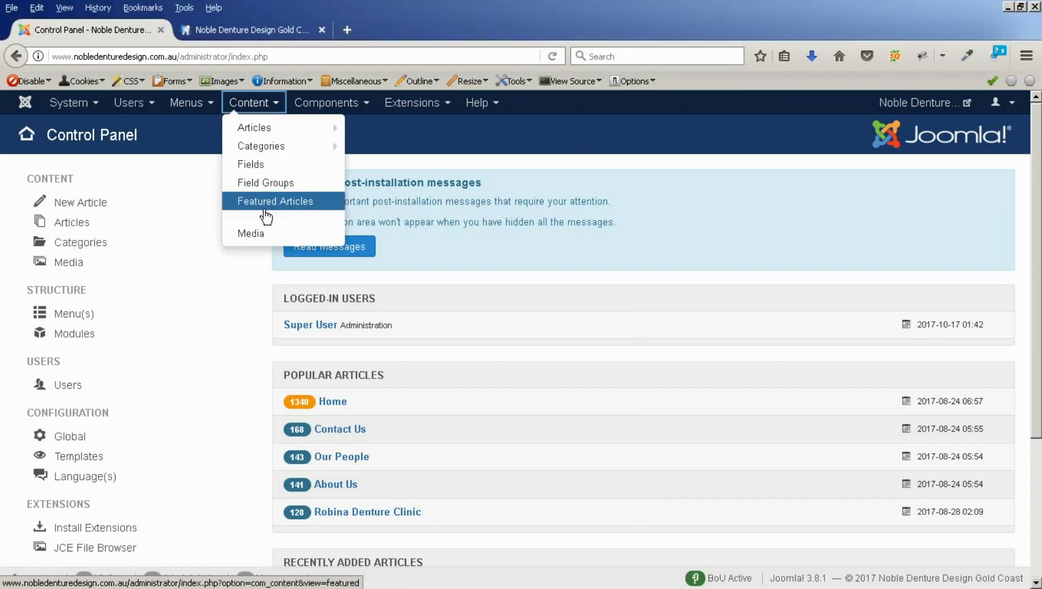
left_click(249, 236)
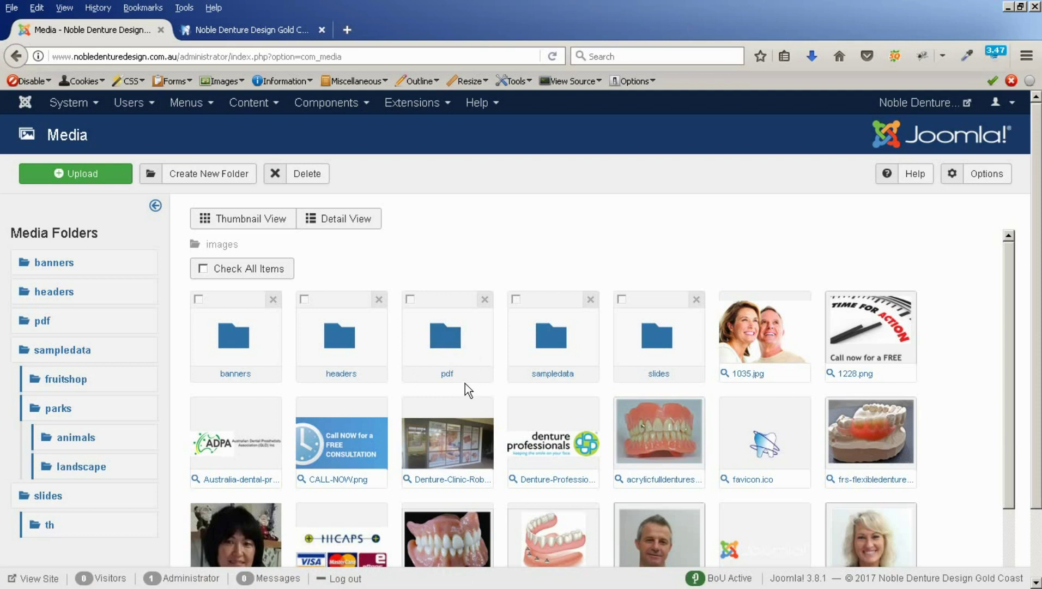
- In the pdf media folder, start an upload and browse to My Documents/Current Projects/NobleDentures/pdf
left_click(445, 339)
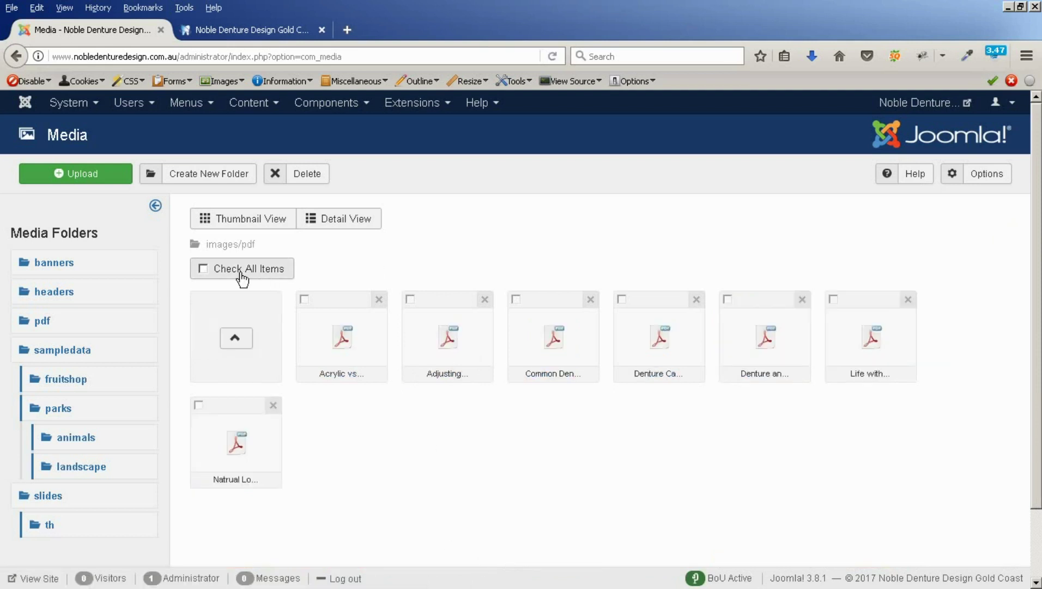
left_click(79, 175)
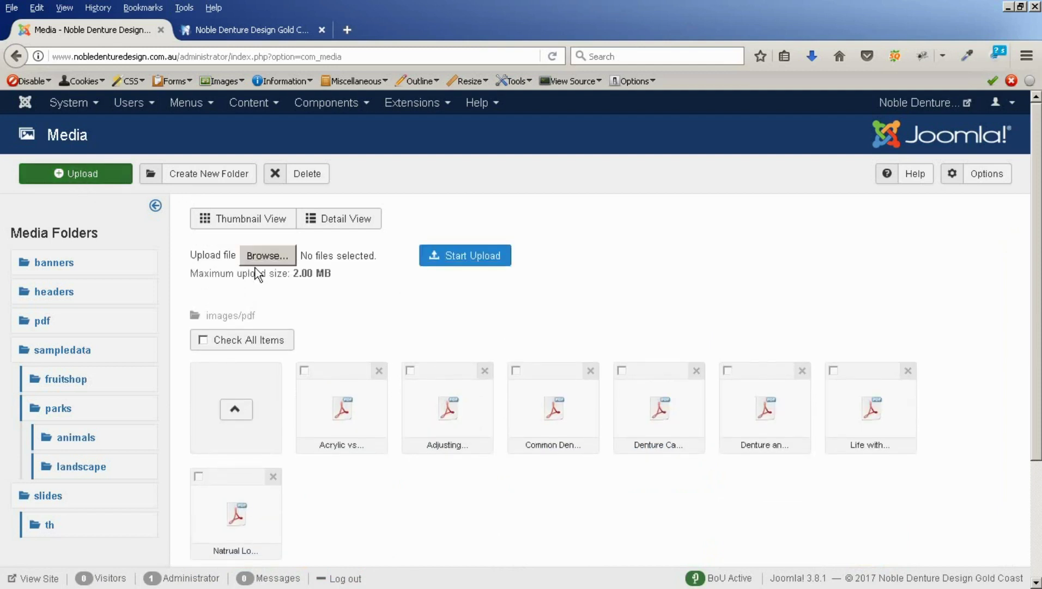
left_click(268, 256)
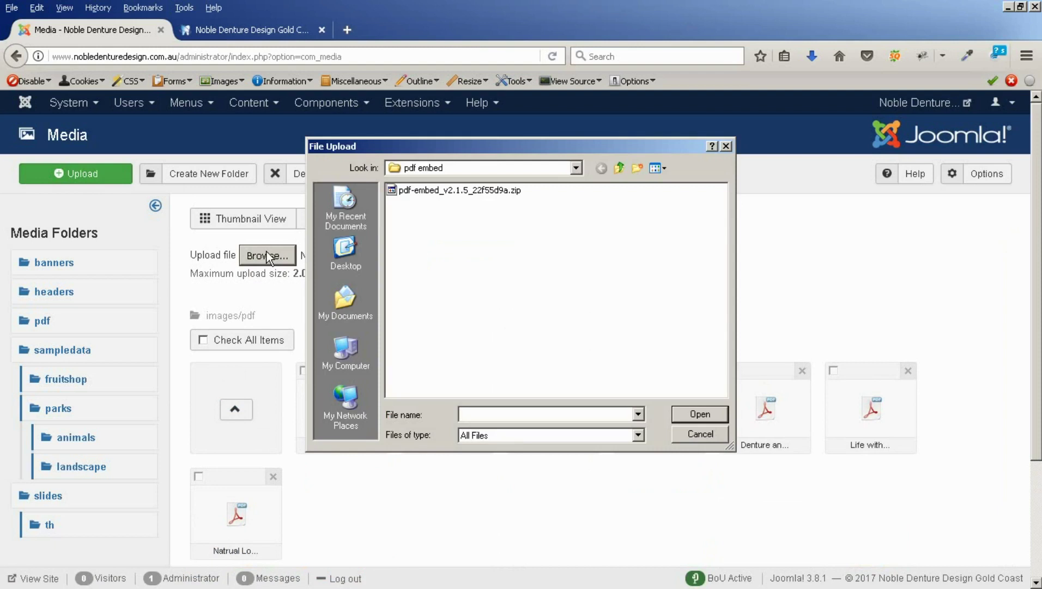
left_click(356, 306)
double_click(415, 257)
left_click_drag(457, 393, 604, 388)
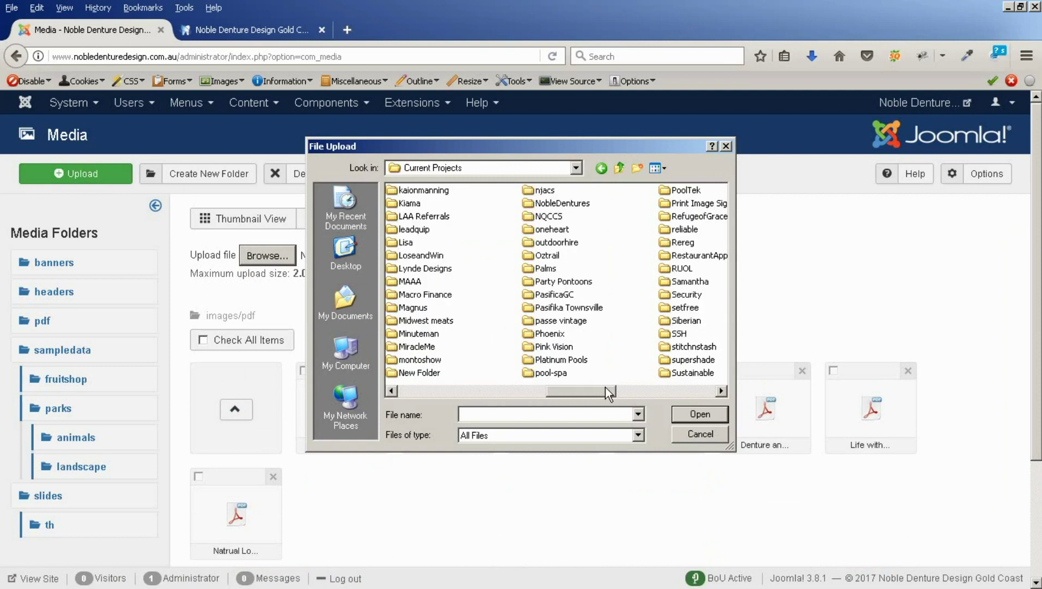
left_click_drag(604, 387, 597, 388)
double_click(550, 203)
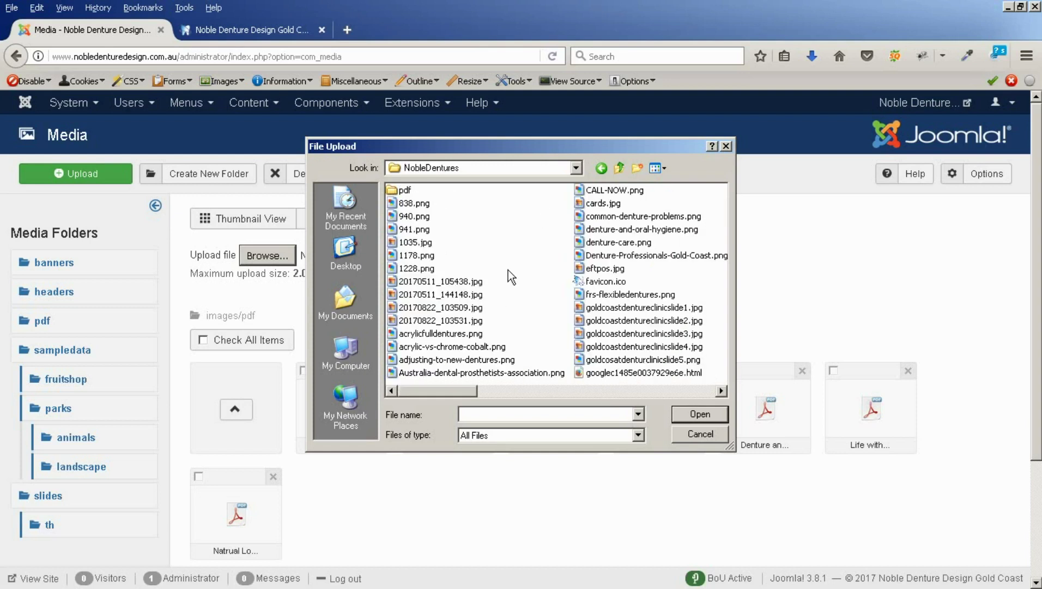
left_click(394, 191)
double_click(393, 190)
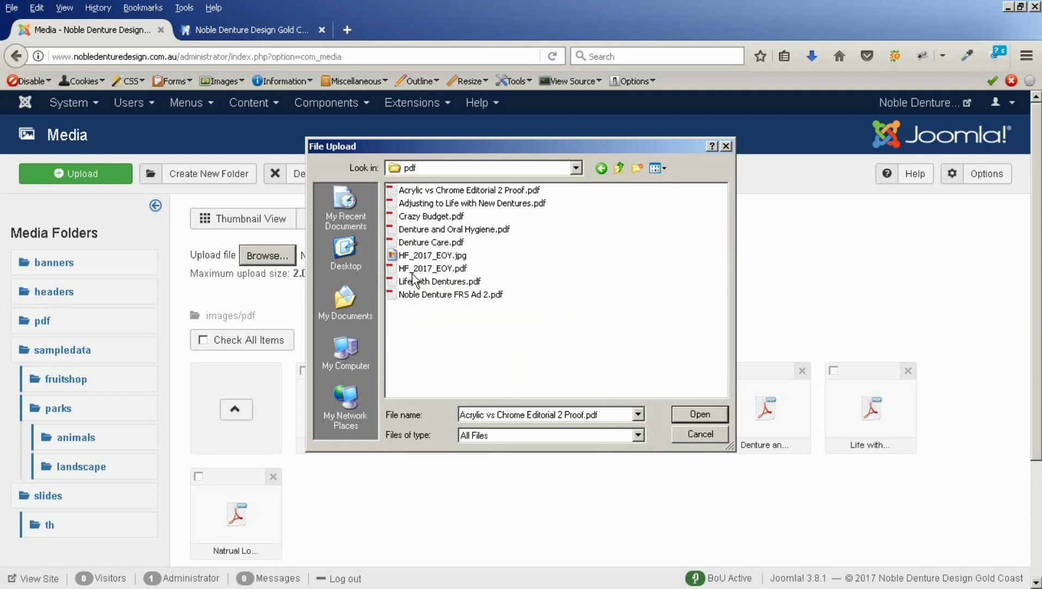
- Select HF_2017_EOY.pdf and HF_2017_EOY.jpg and confirm them for upload
left_click(434, 269)
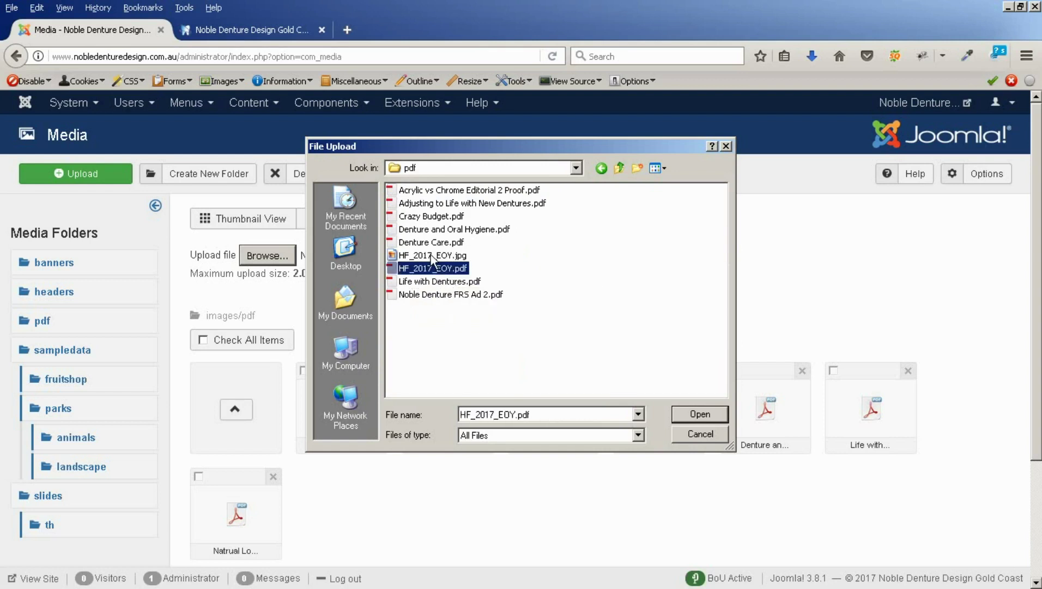
left_click(431, 255, "shift")
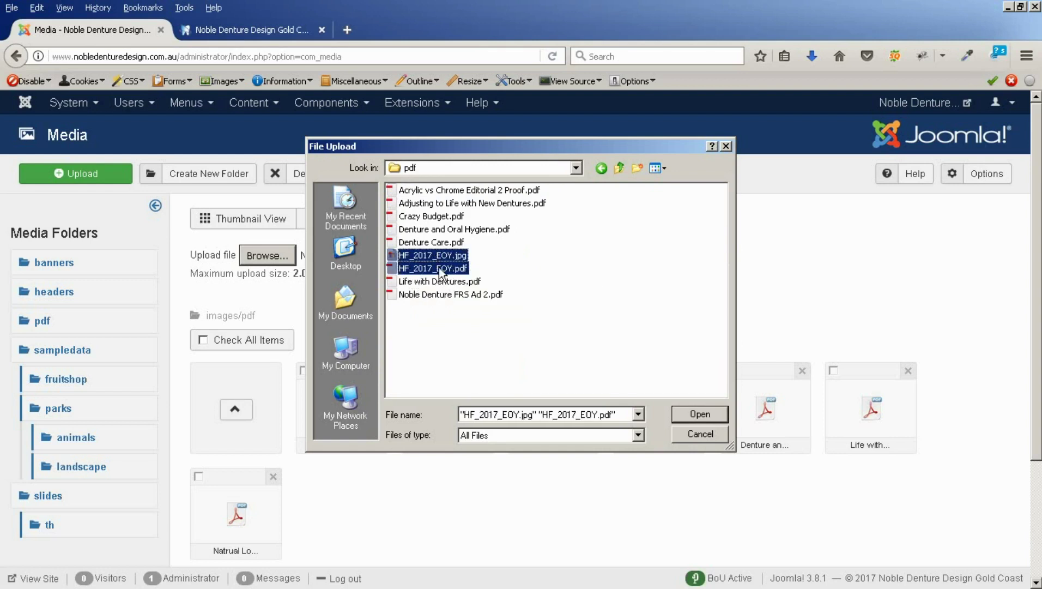
left_click(700, 413)
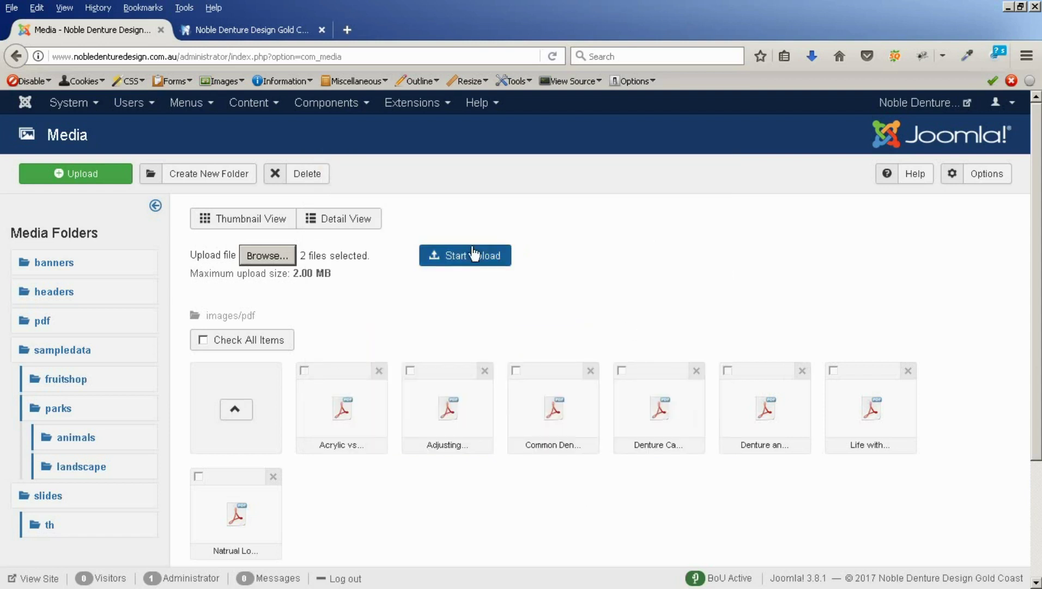
- Upload both files, copy the HF_2017_EOY.pdf path from the confirmation, and open the Content menu
left_click(472, 256)
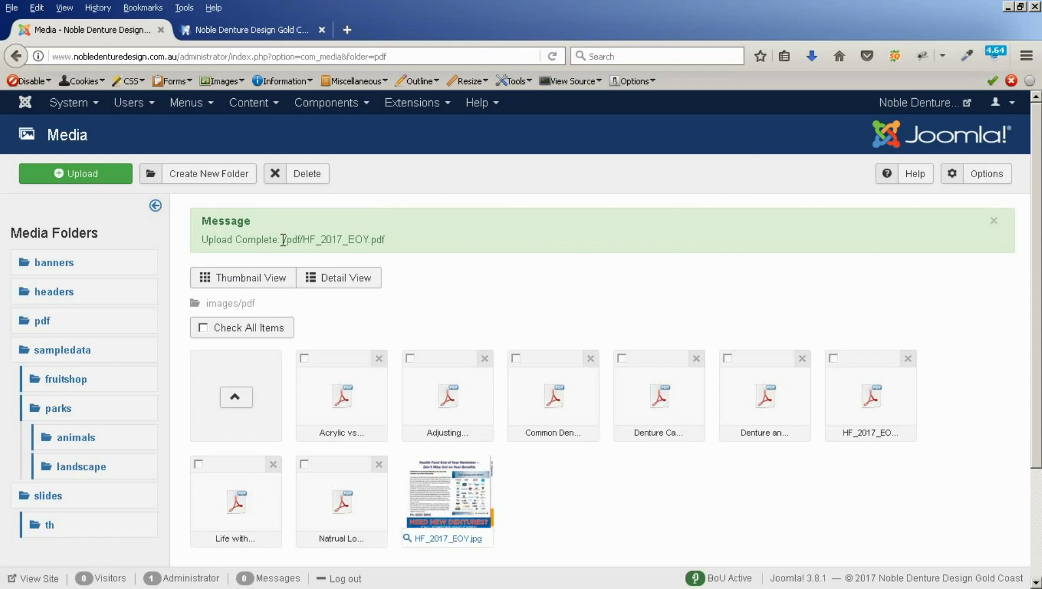
left_click_drag(283, 240, 383, 235)
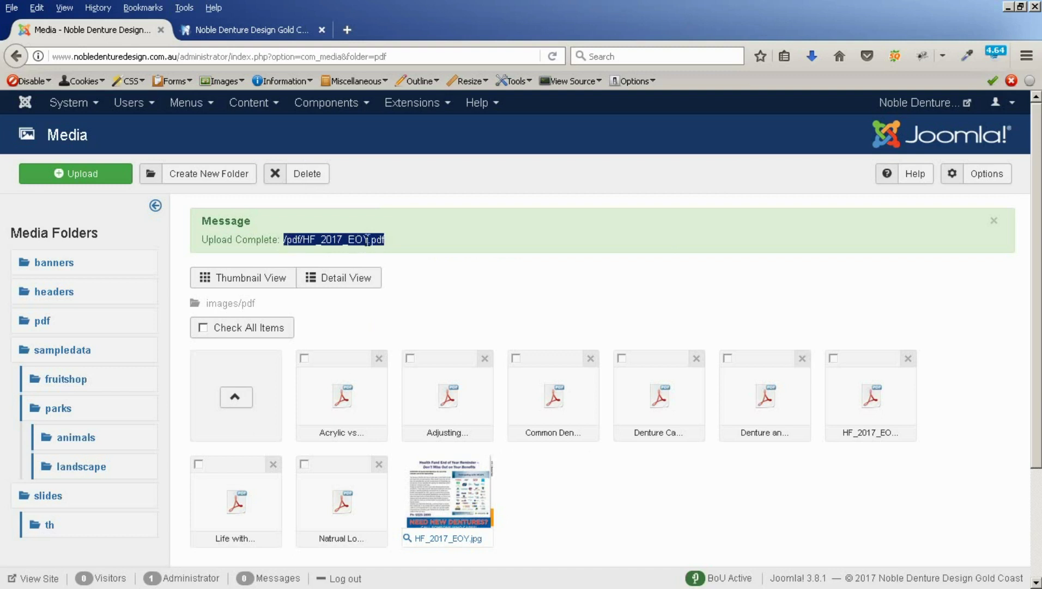
right_click(337, 238)
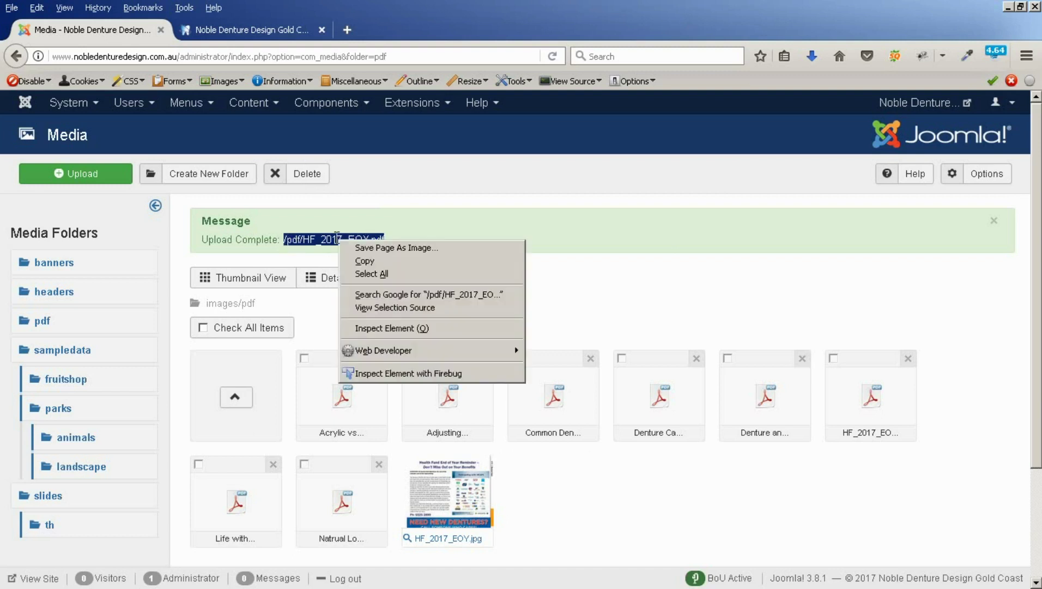
left_click(364, 261)
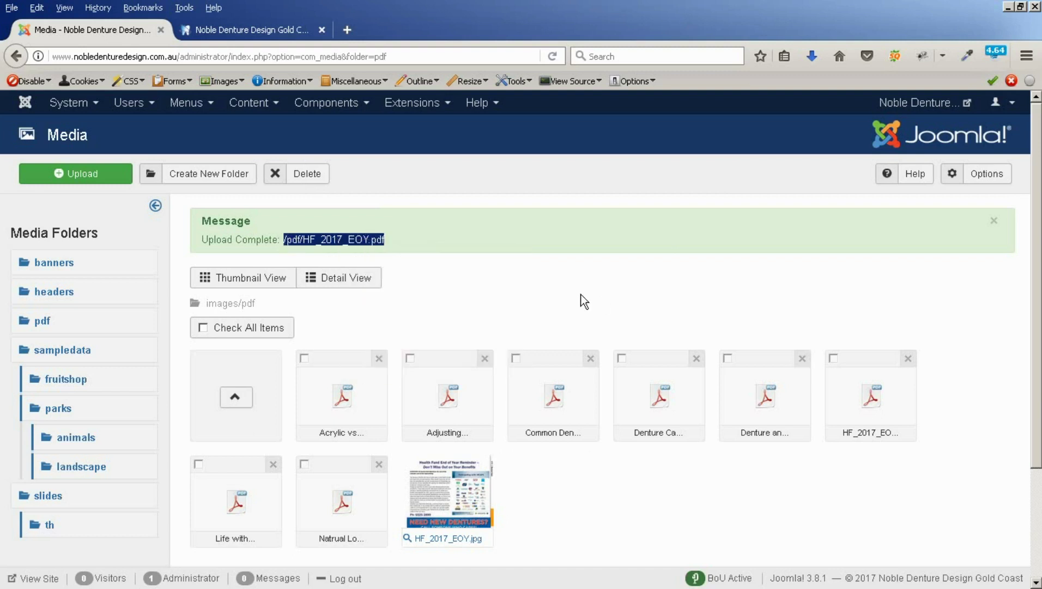
mouse_move(462, 506)
left_click(245, 107)
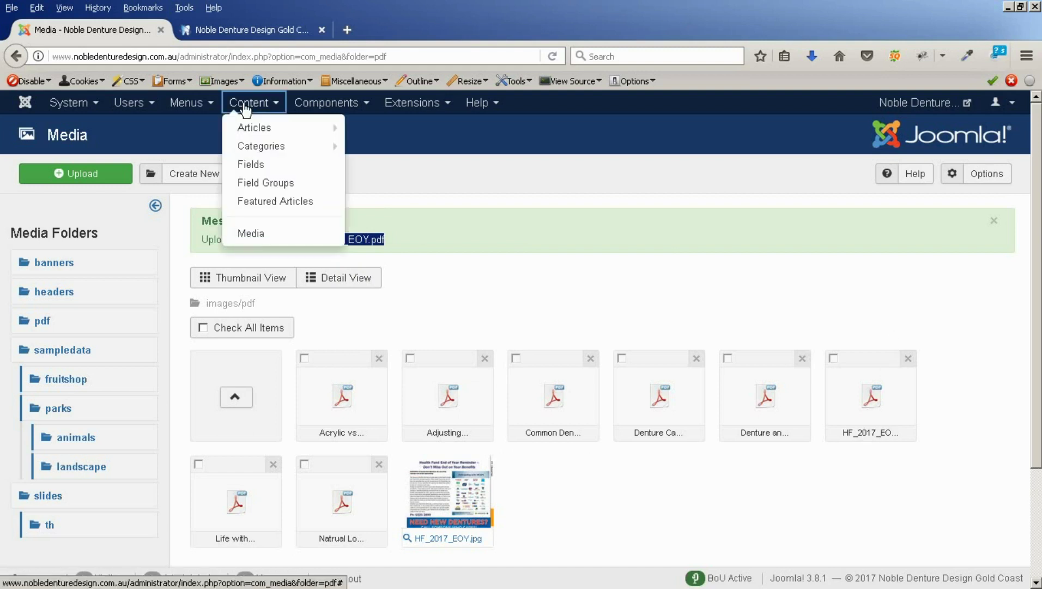
mouse_move(251, 129)
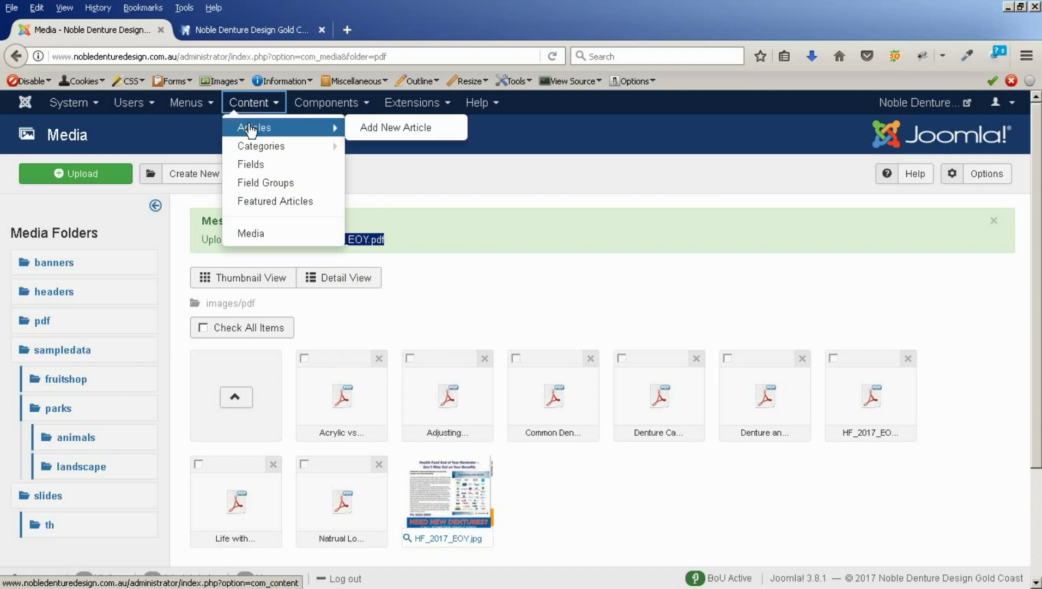
- Start a new article and check the live In The Media page for reference
left_click(398, 129)
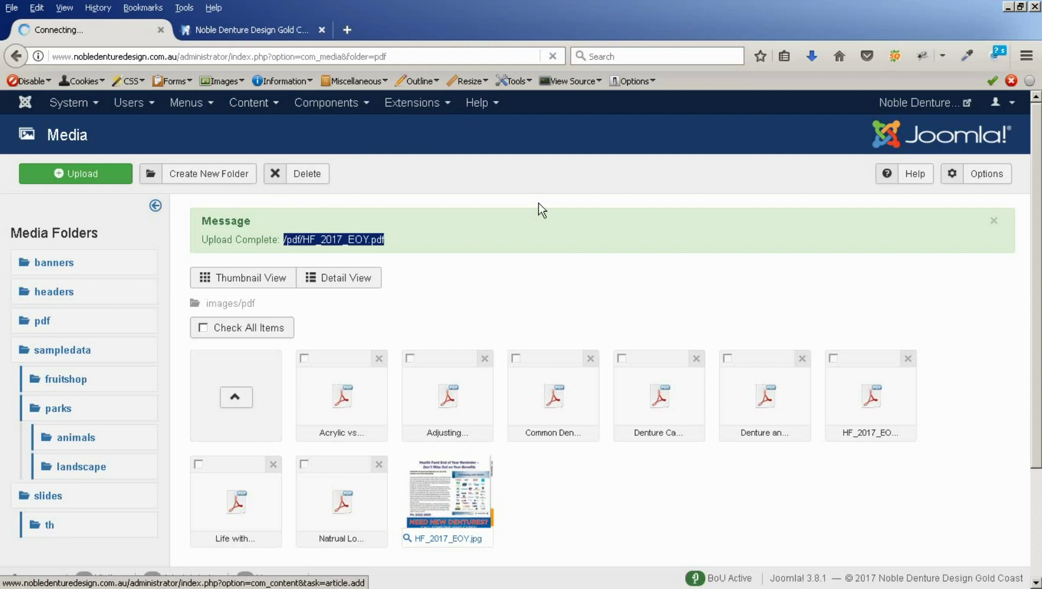
left_click(254, 29)
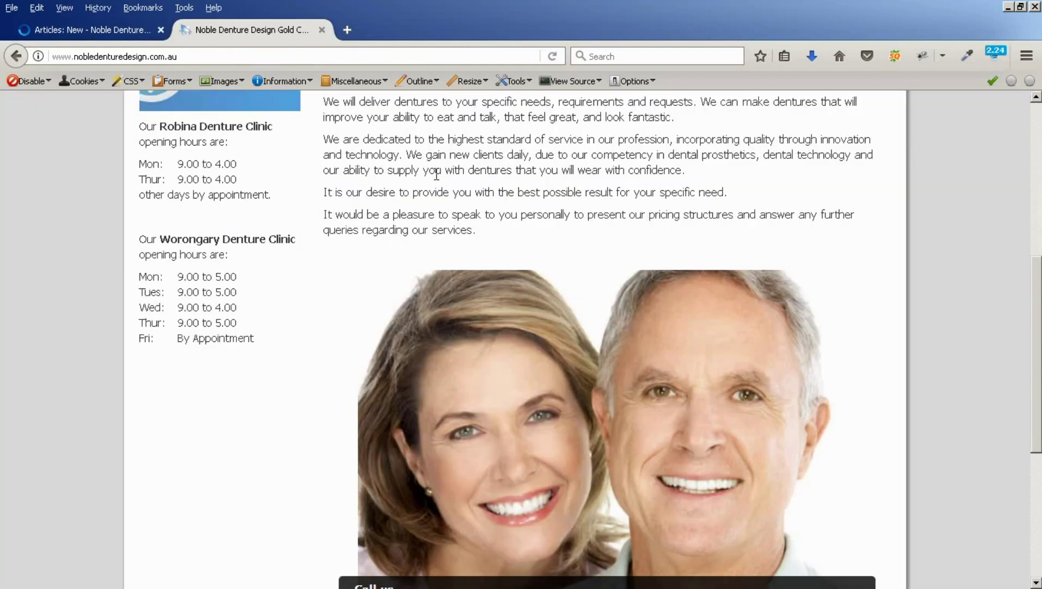
scroll(507, 205, "up", 5)
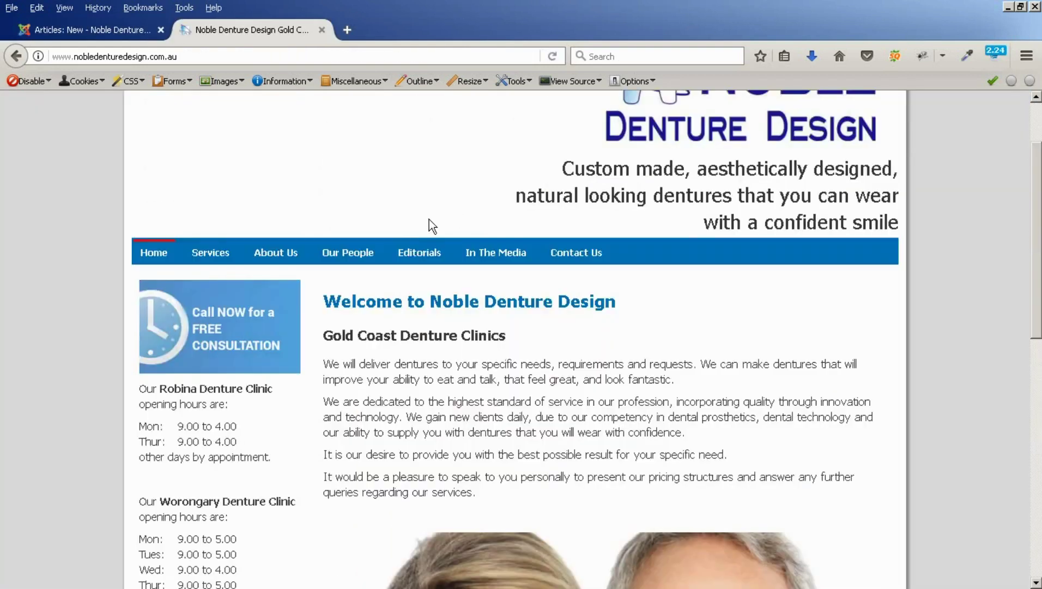
left_click(497, 260)
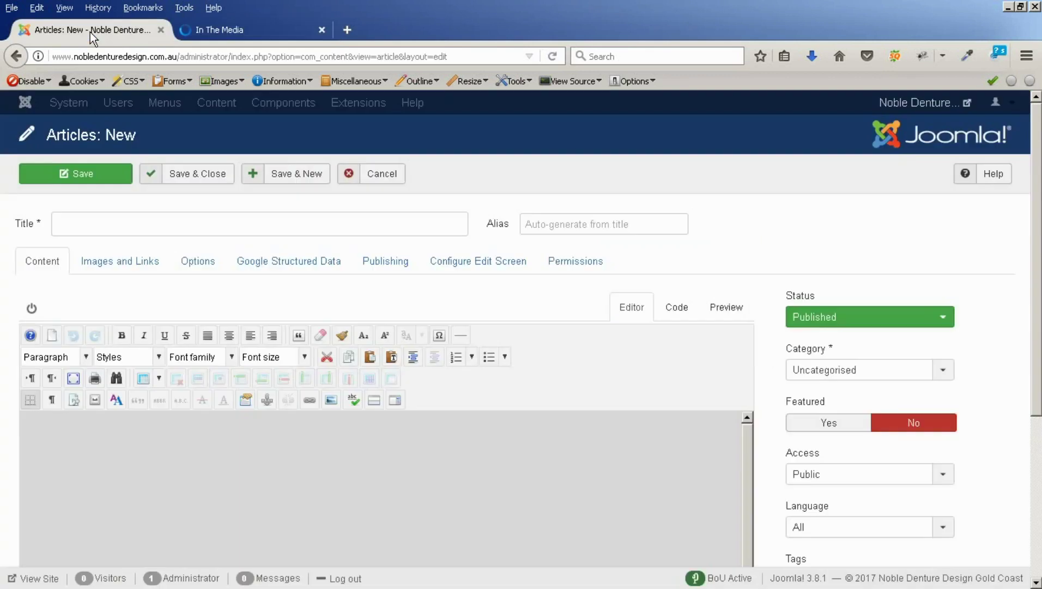
left_click(87, 223)
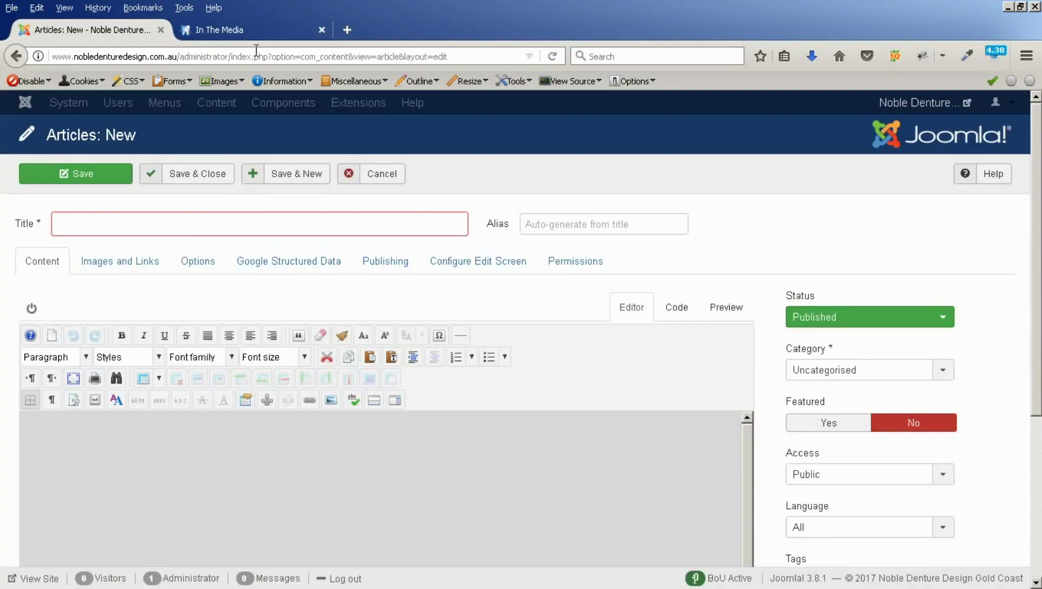
left_click(245, 24)
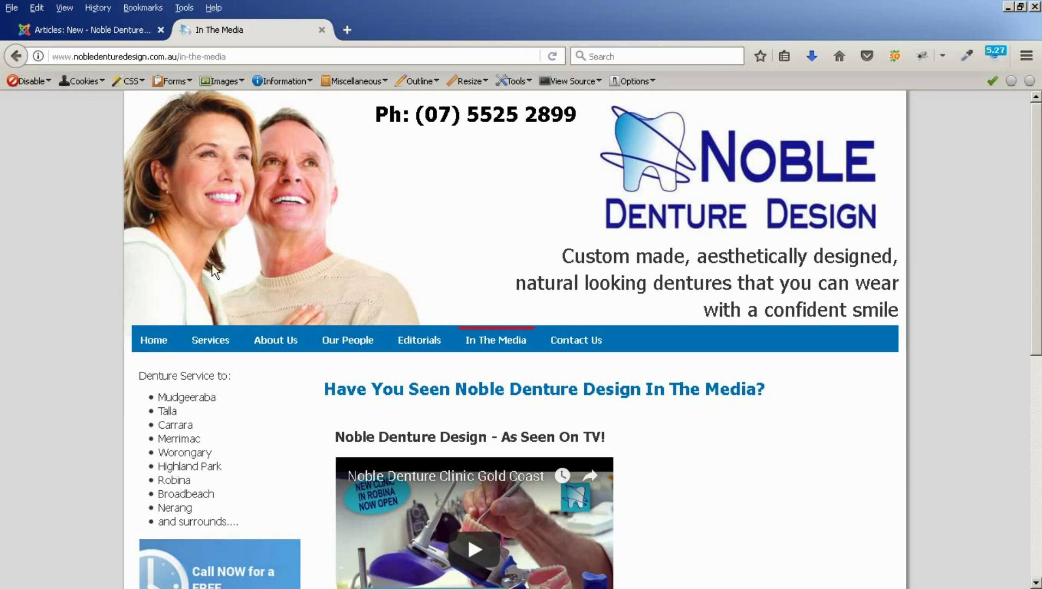
left_click(106, 28)
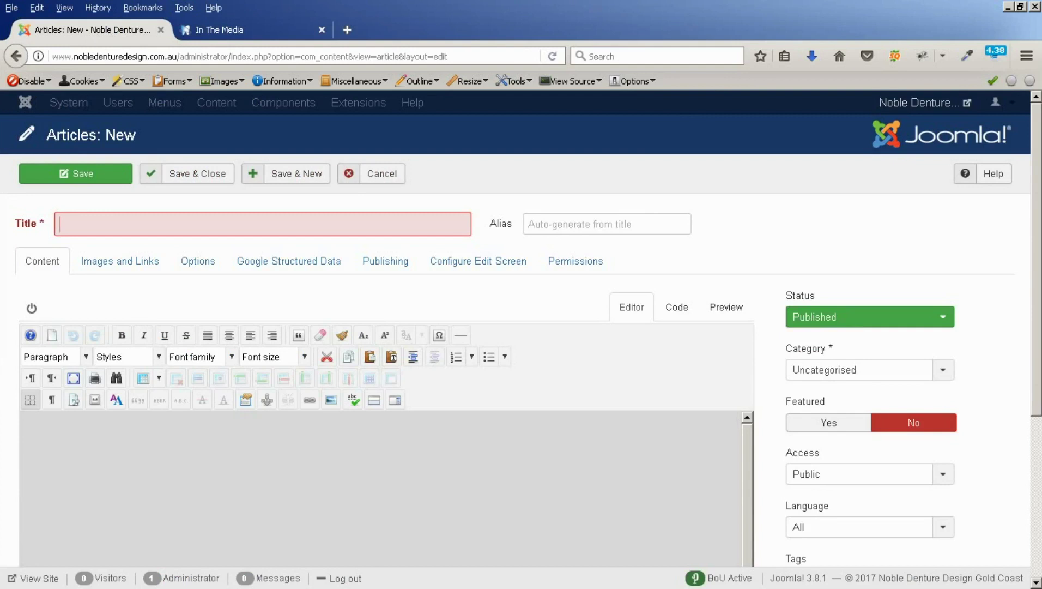
- Title the article 'End Of Year 2017' and scroll below the editor
left_click(83, 218)
type("End Of Year 2017")
left_click(97, 442)
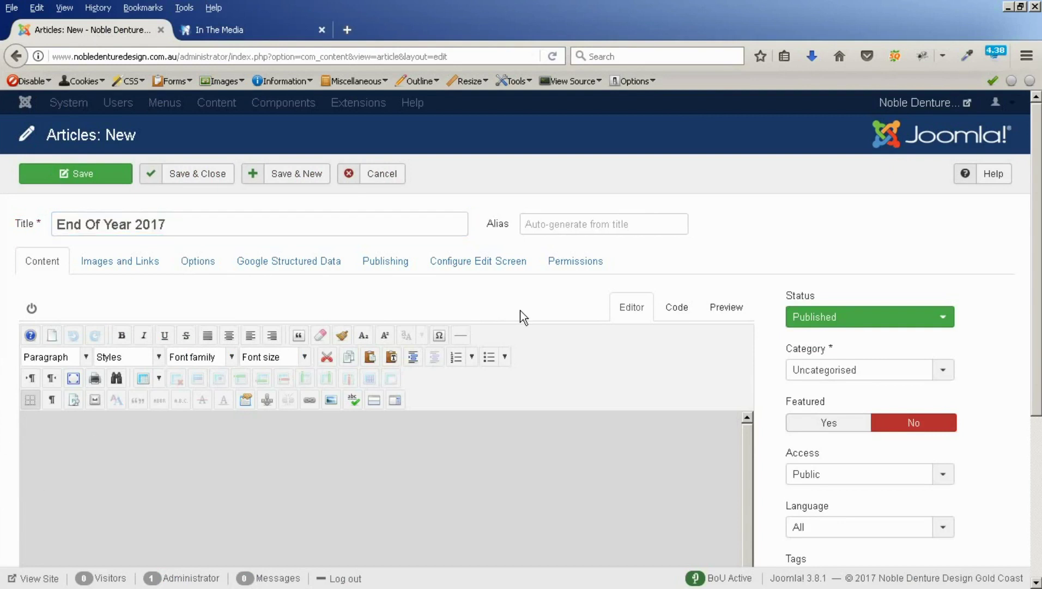
scroll(545, 305, "down", 3)
scroll(573, 271, "down", 5)
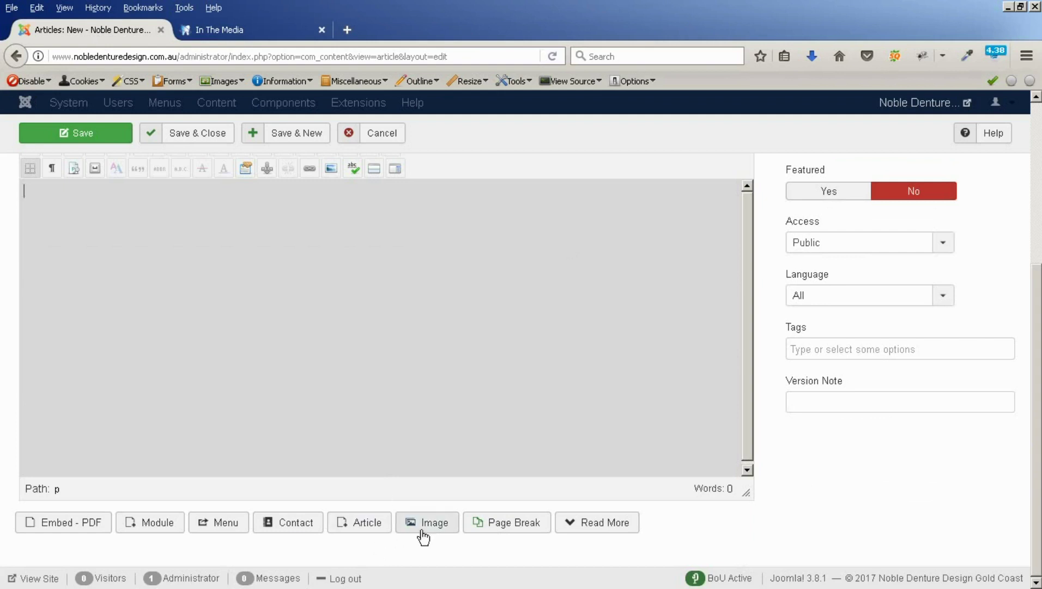
- Choose HF_2017_EOY.jpg from the pdf folder, described 'End Of Year 2017' and titled 'End Of Year'
left_click(435, 524)
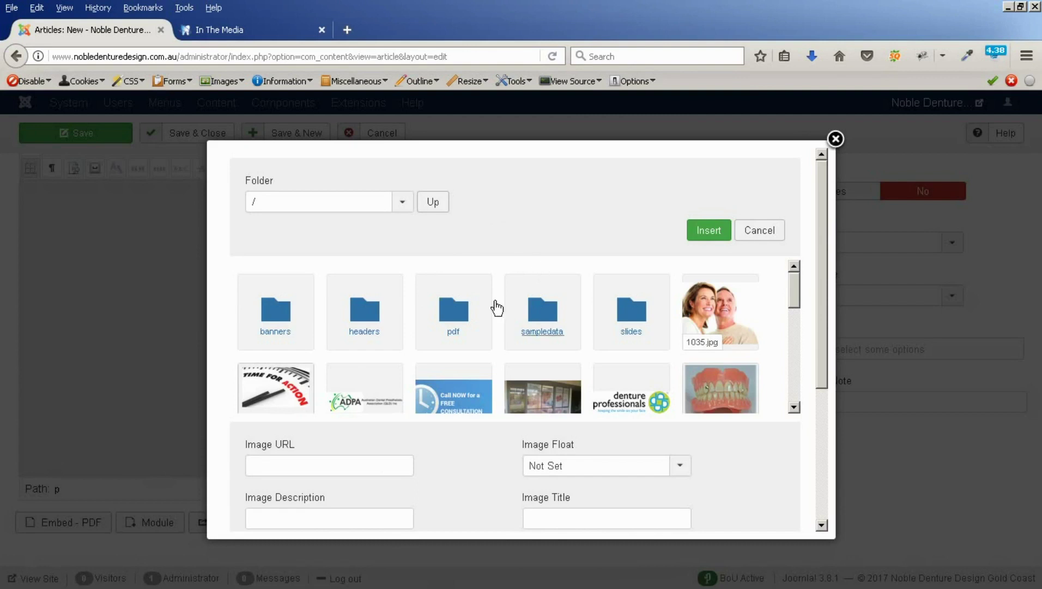
left_click(456, 324)
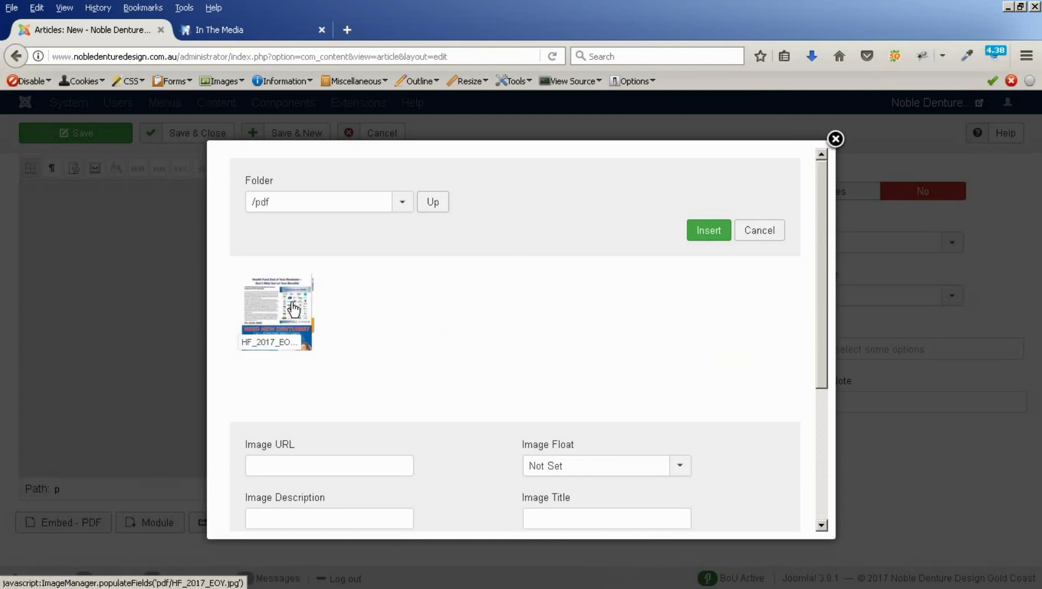
left_click(295, 309)
left_click(360, 518)
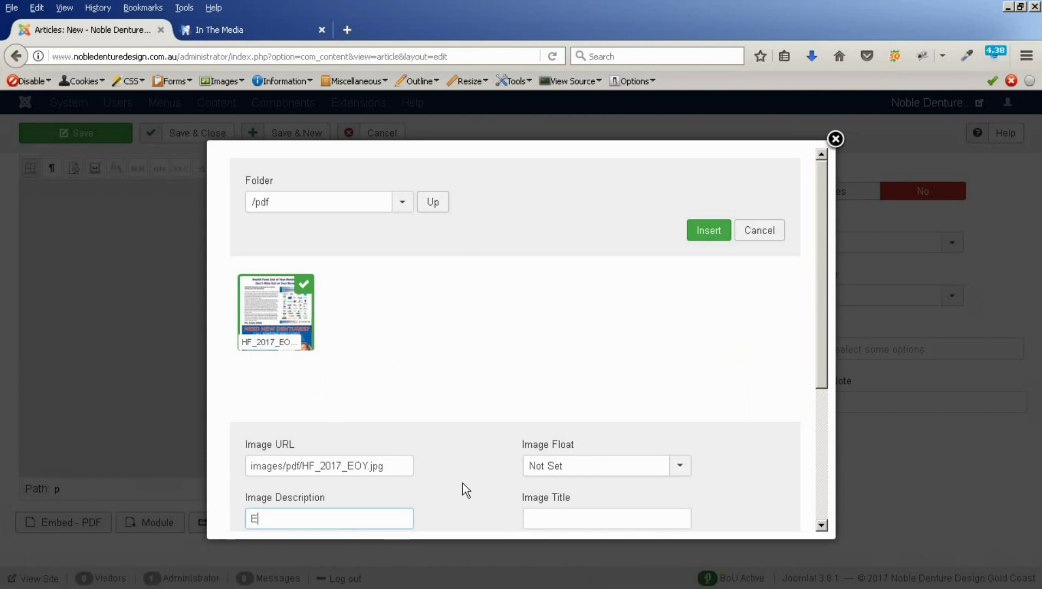
type("End Of Year 2017")
key("Tab")
type("Ens")
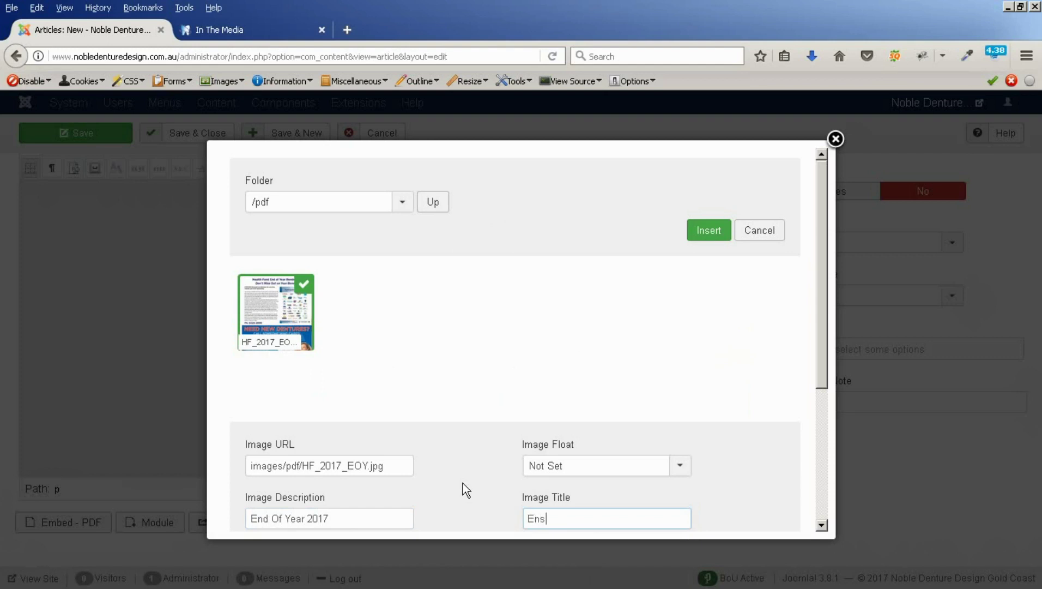
key("BackSpace")
type("d Of Year")
- Insert the flyer image into the article body and select it
left_click(710, 231)
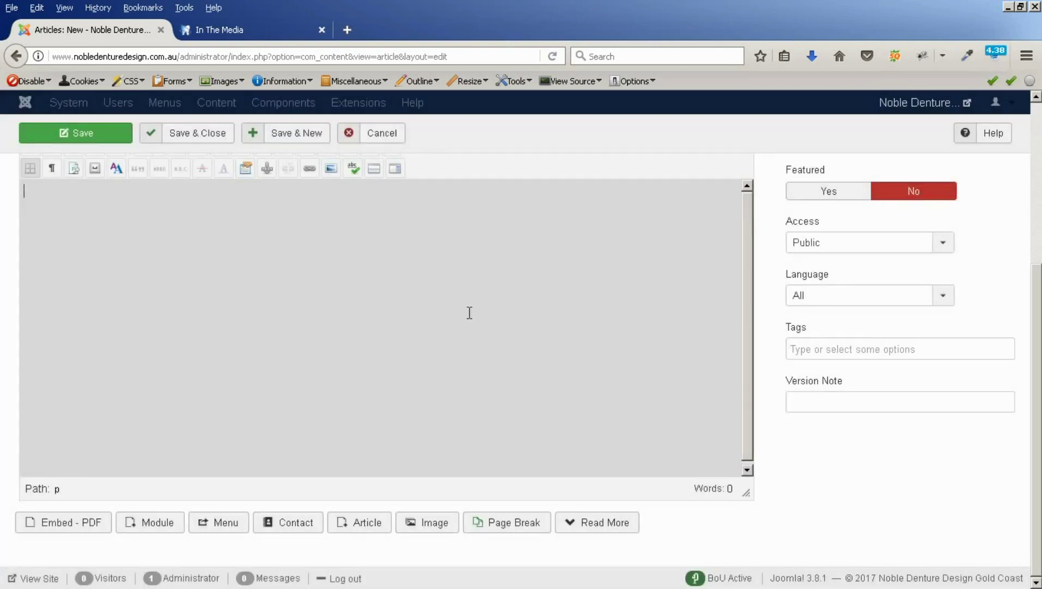
scroll(352, 298, "down", 1)
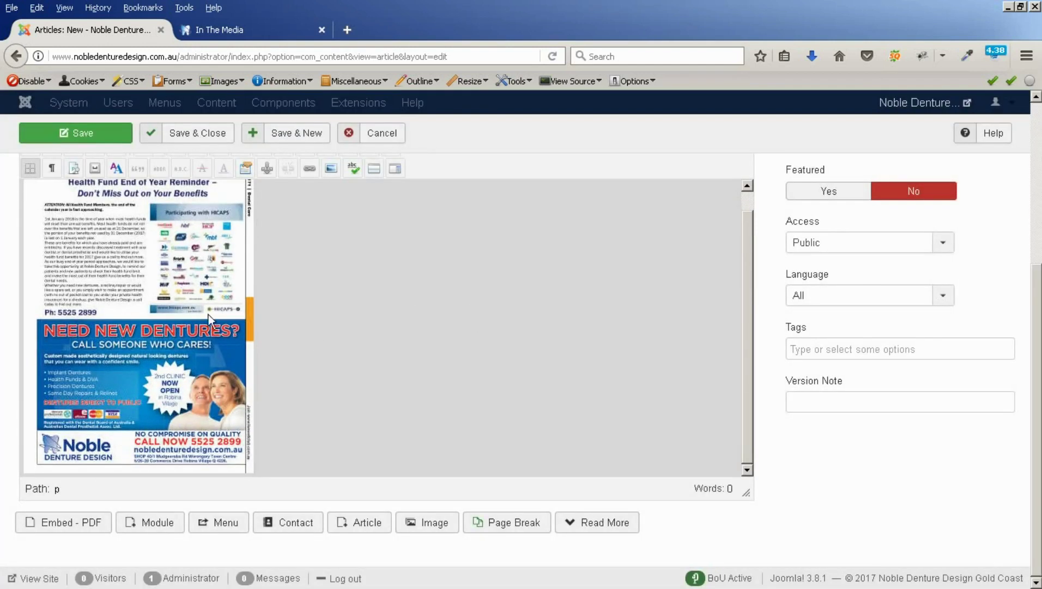
left_click(170, 302)
scroll(309, 287, "up", 1)
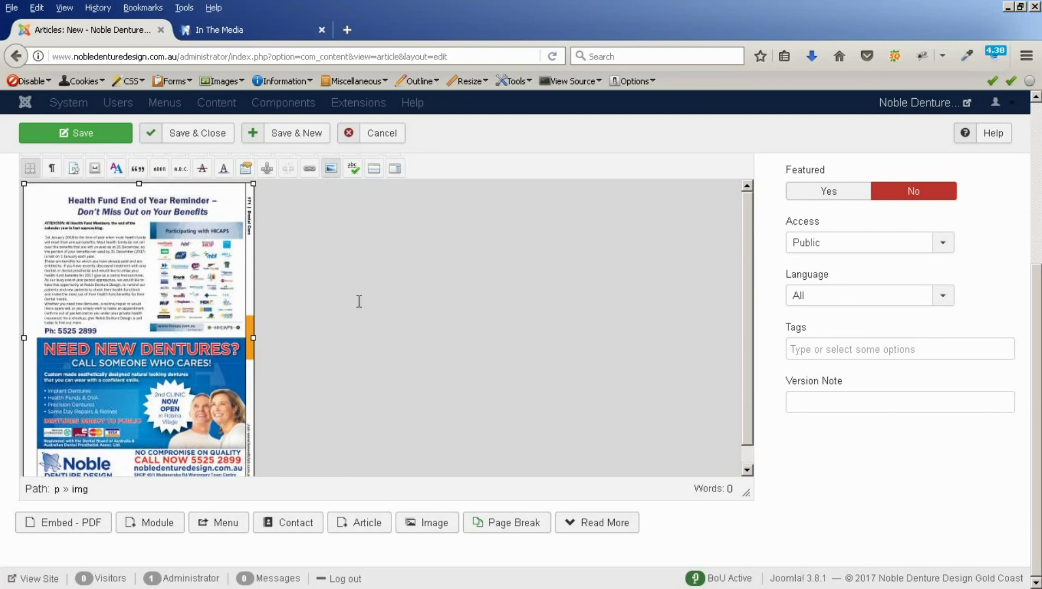
- Centre-align the flyer image in the article
scroll(358, 300, "up", 3)
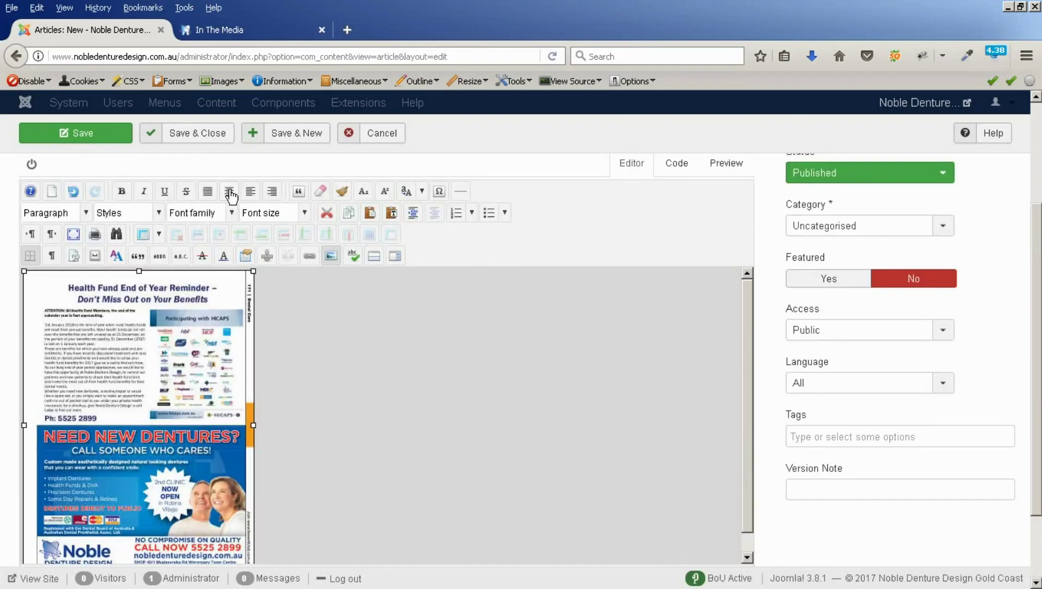
left_click(229, 191)
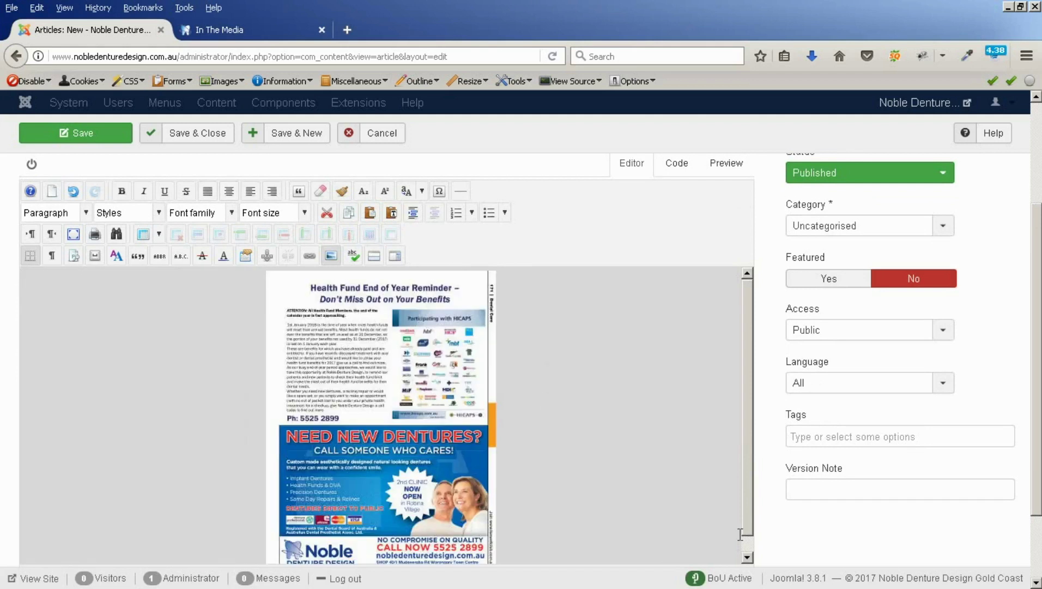
scroll(741, 532, "down", 3)
left_click(562, 449)
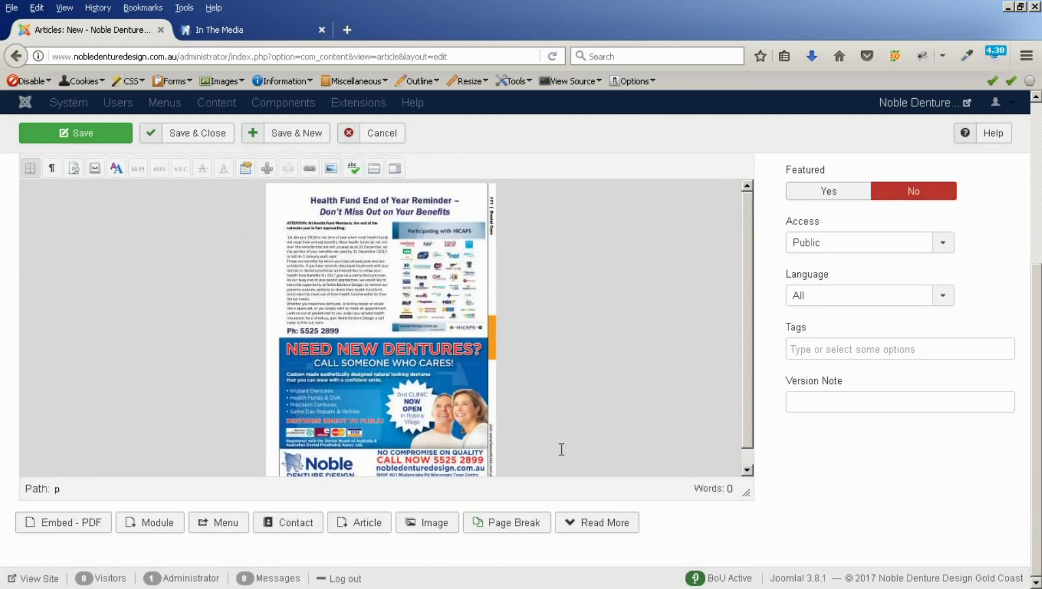
- Add a Read More break below the flyer
scroll(562, 449, "down", 1)
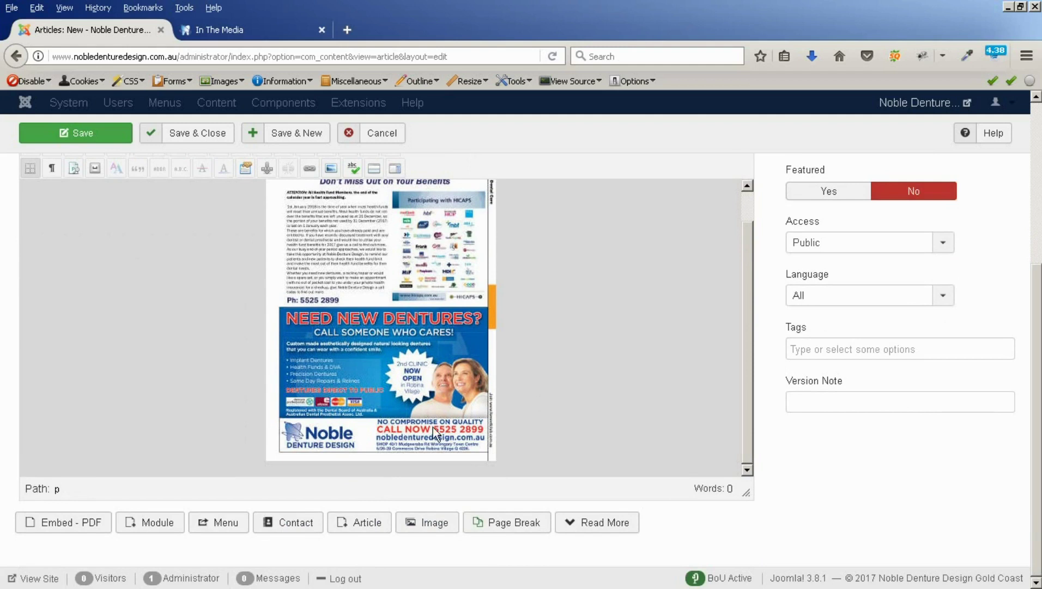
left_click(598, 524)
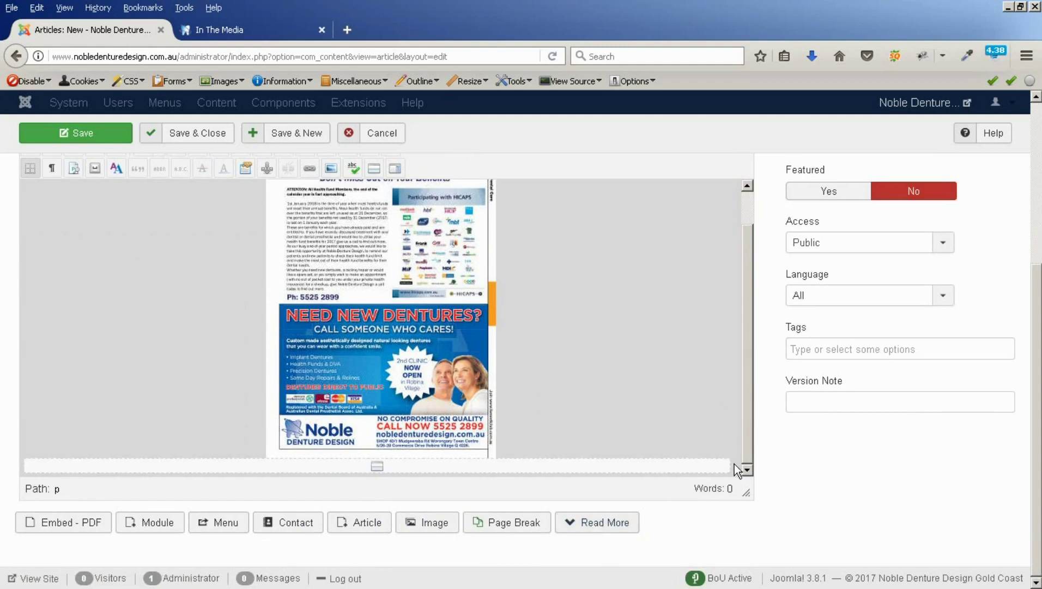
scroll(733, 462, "down", 1)
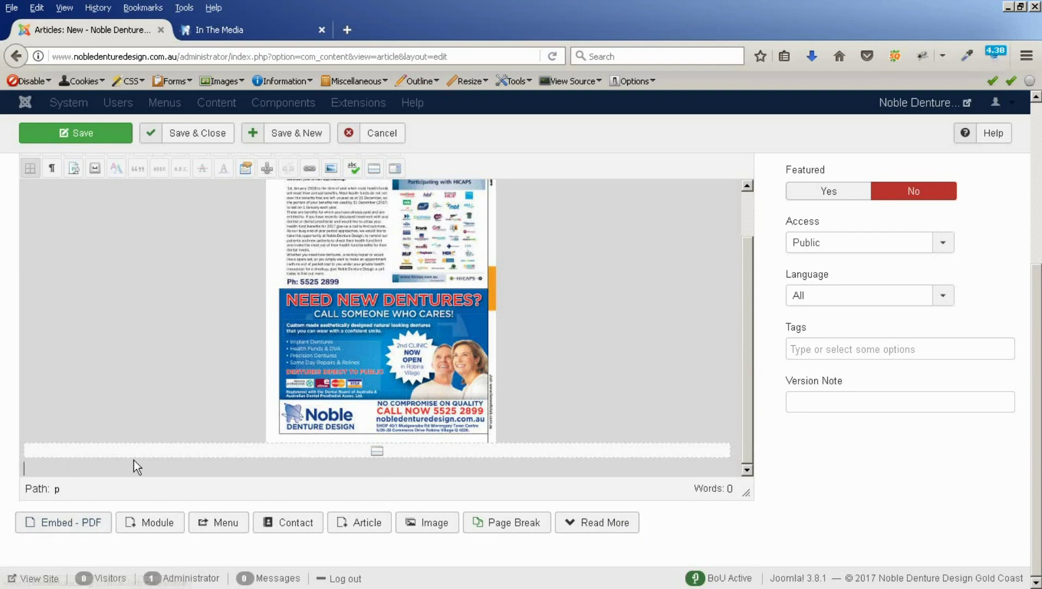
left_click(63, 524)
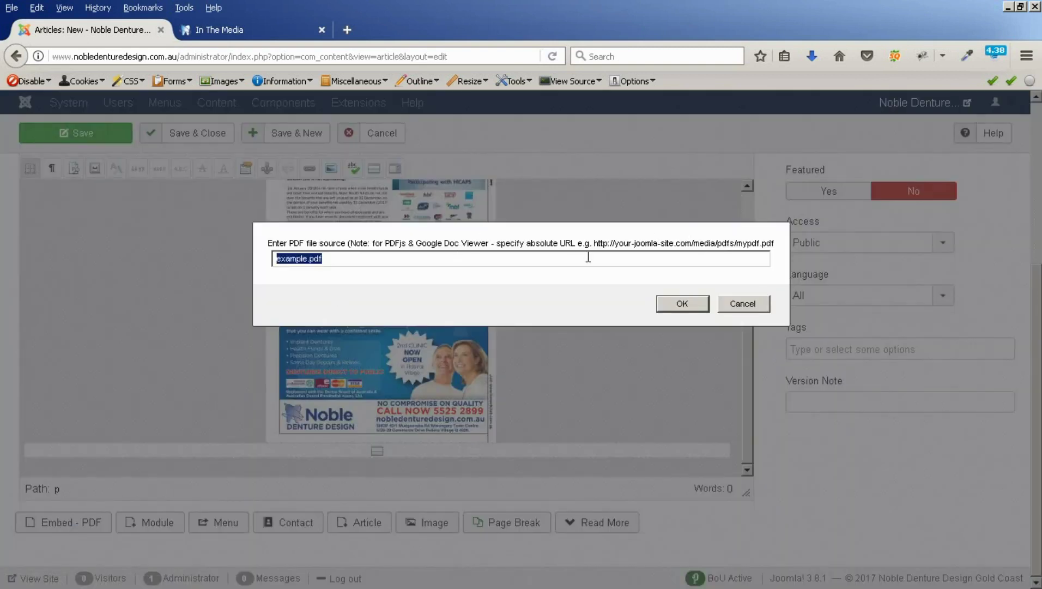
left_click(331, 260)
left_click_drag(331, 260, 250, 259)
type("/pdf/HF_2017_EOY.pdf")
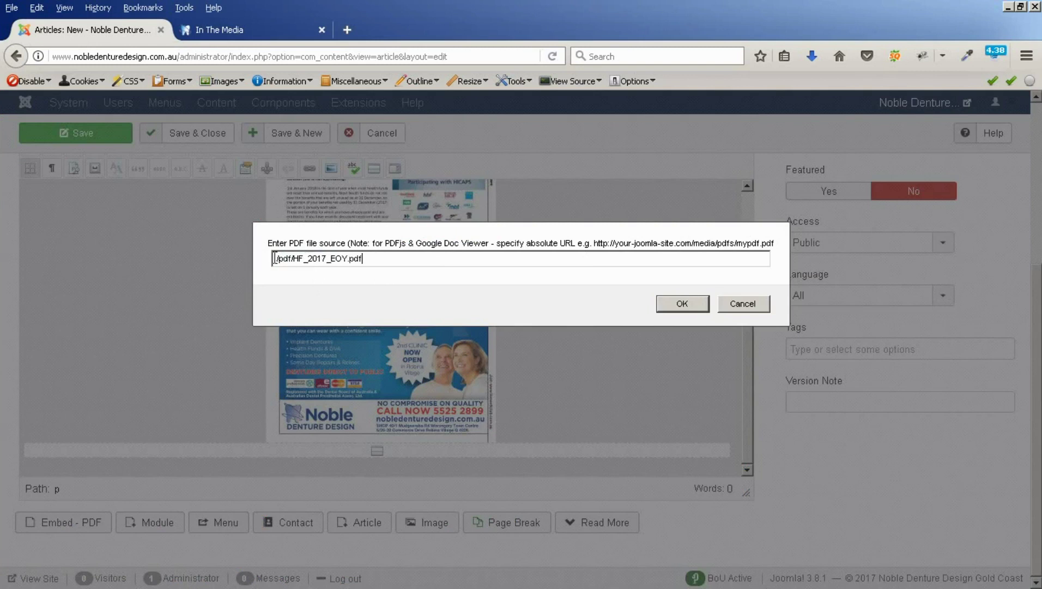
left_click(229, 29)
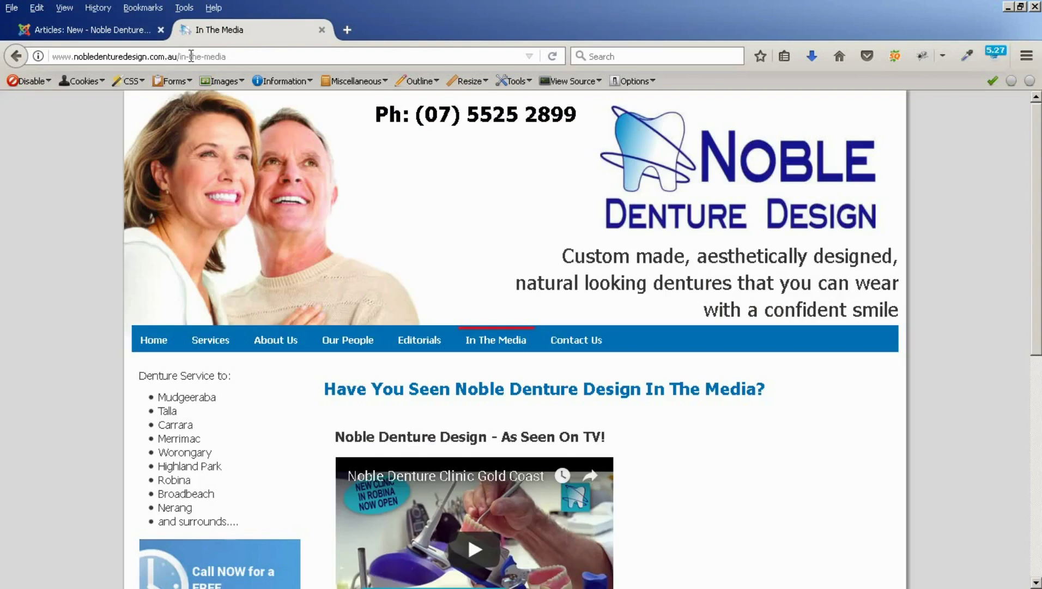
left_click_drag(177, 57, 1, 74)
key("ctrl+c")
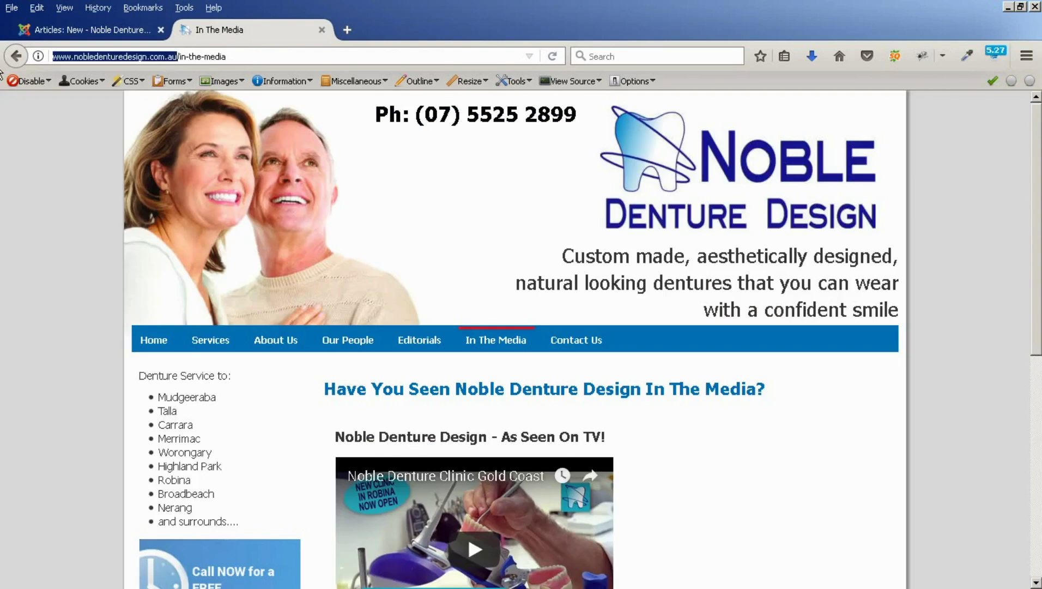
left_click(93, 31)
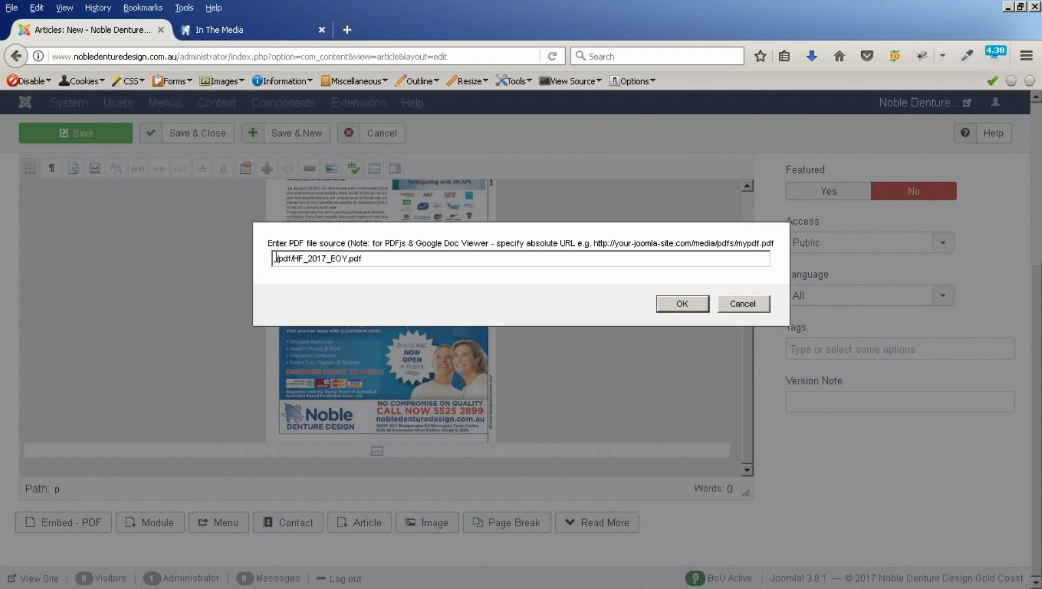
key("ctrl+v")
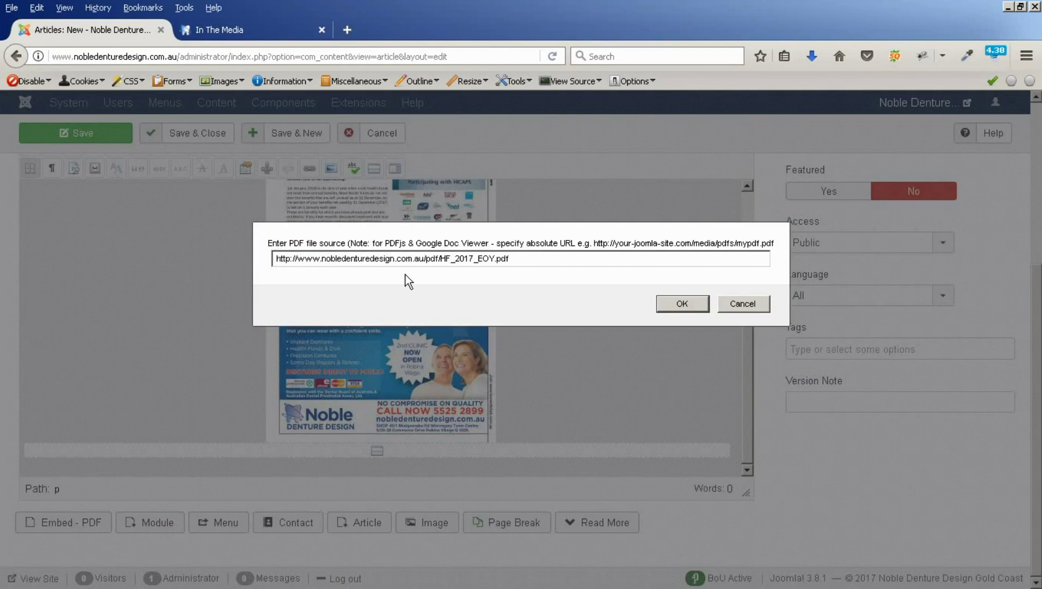
type("/image")
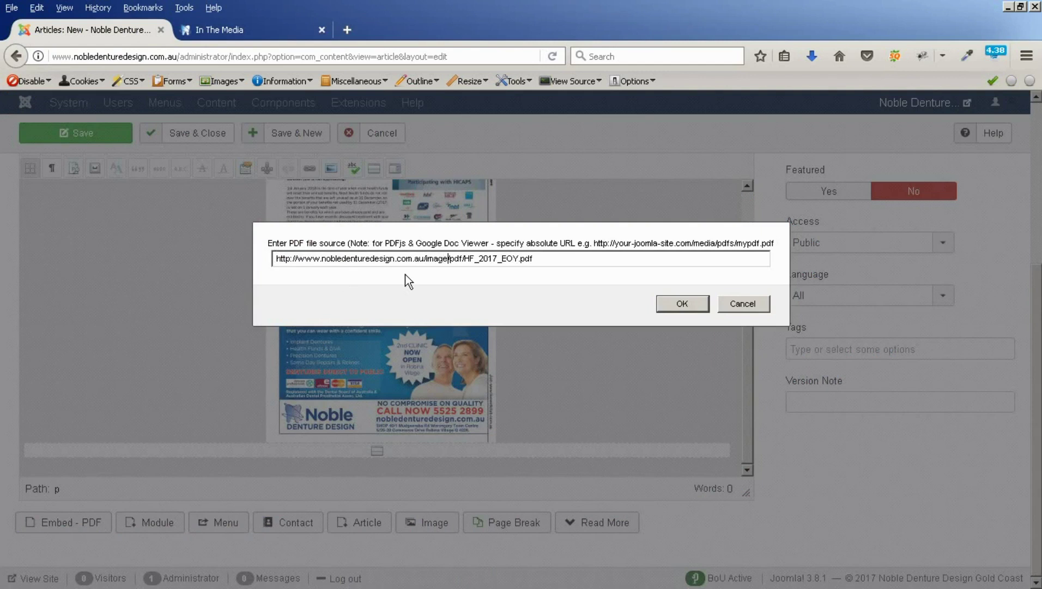
type("s")
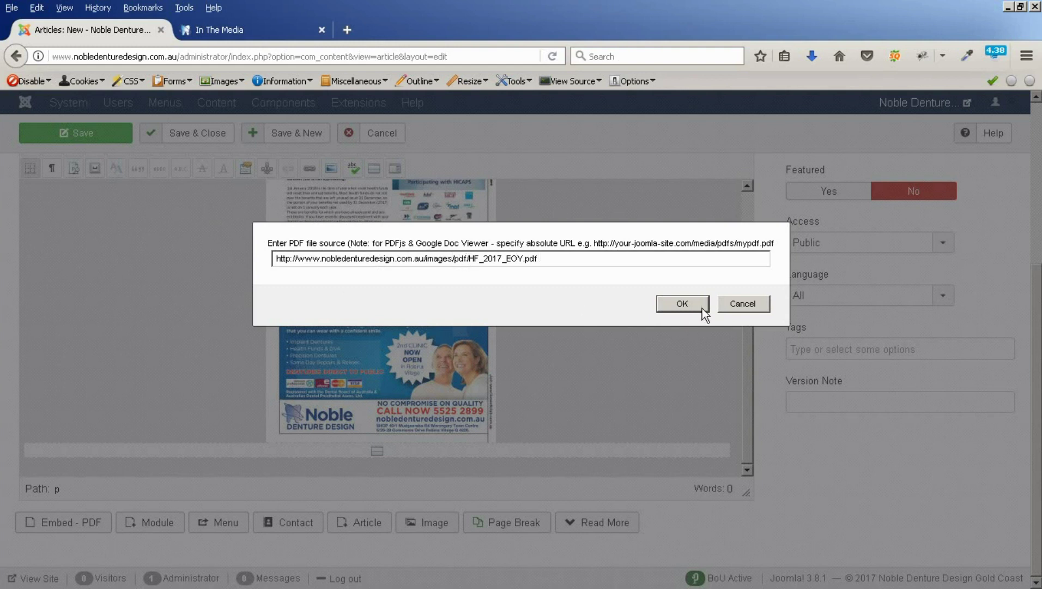
left_click(681, 303)
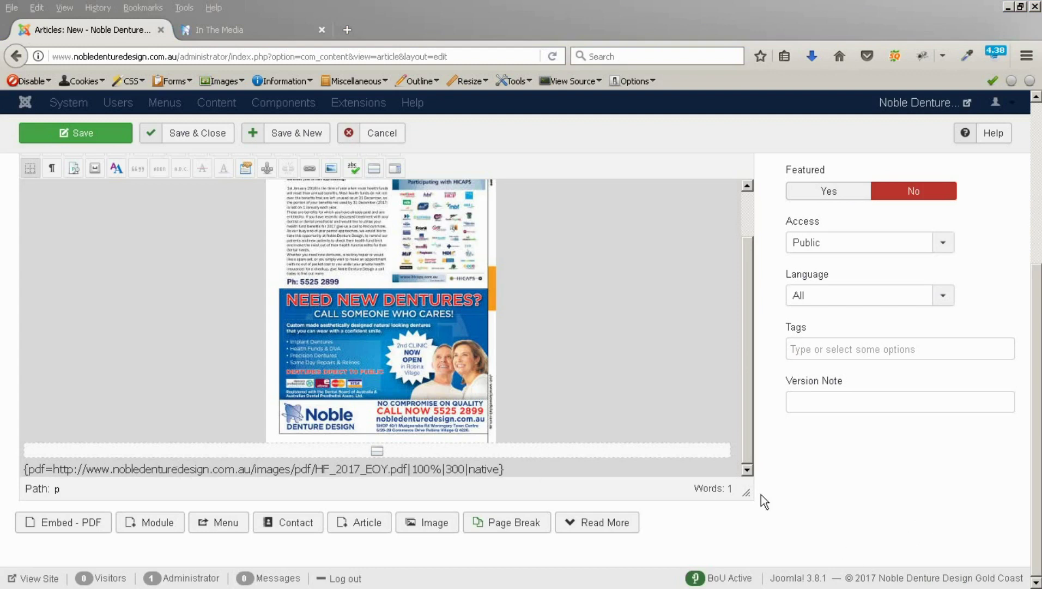
- Set the End Of Year 2017 article's category to Media and save it
scroll(794, 495, "up", 4)
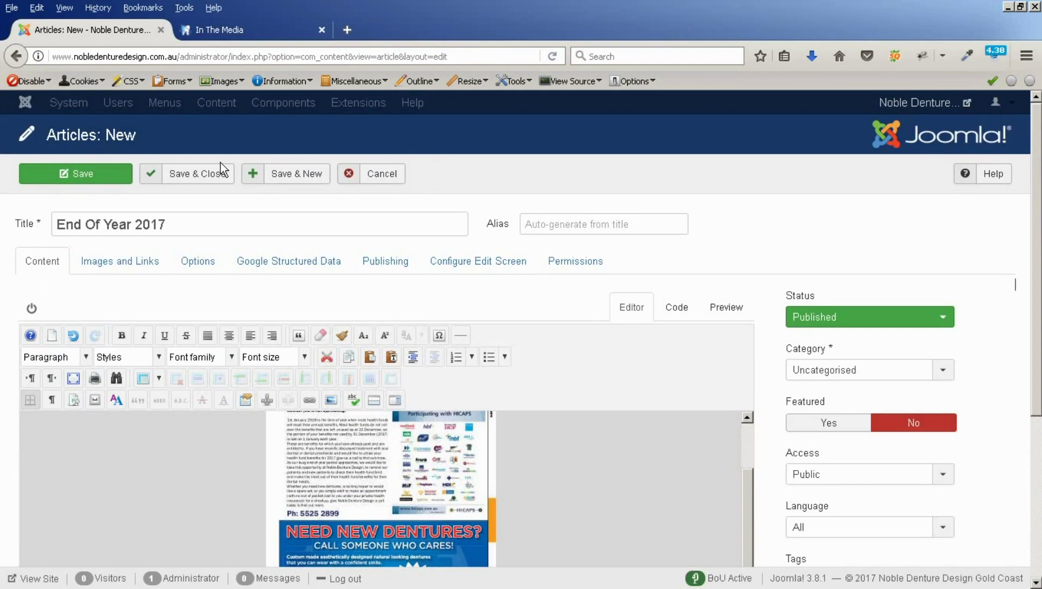
left_click(943, 371)
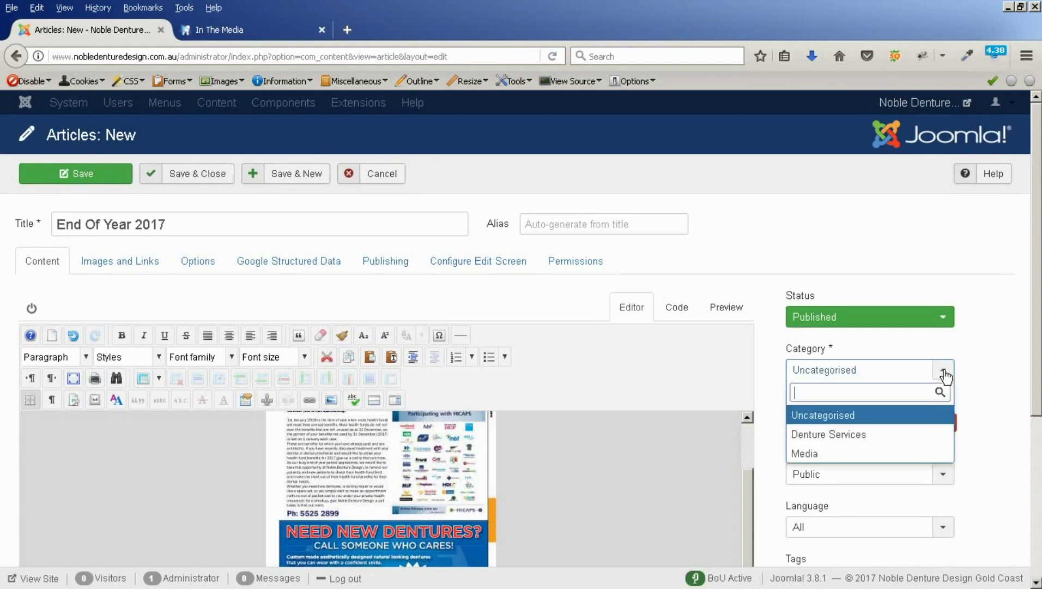
left_click(810, 454)
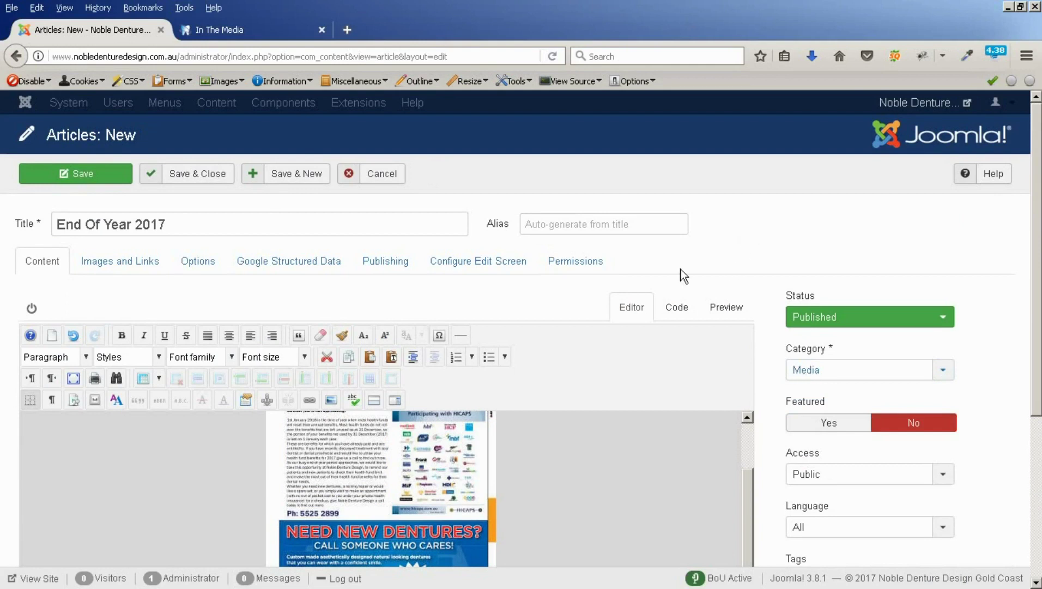
left_click(79, 174)
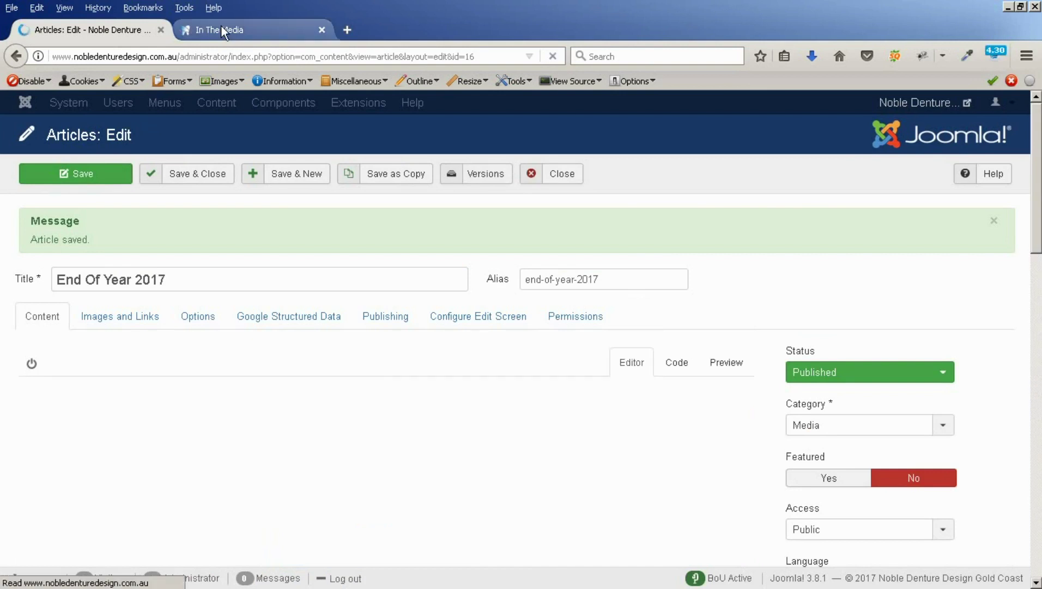
- Reload the live In The Media page to show the new article
left_click(207, 31)
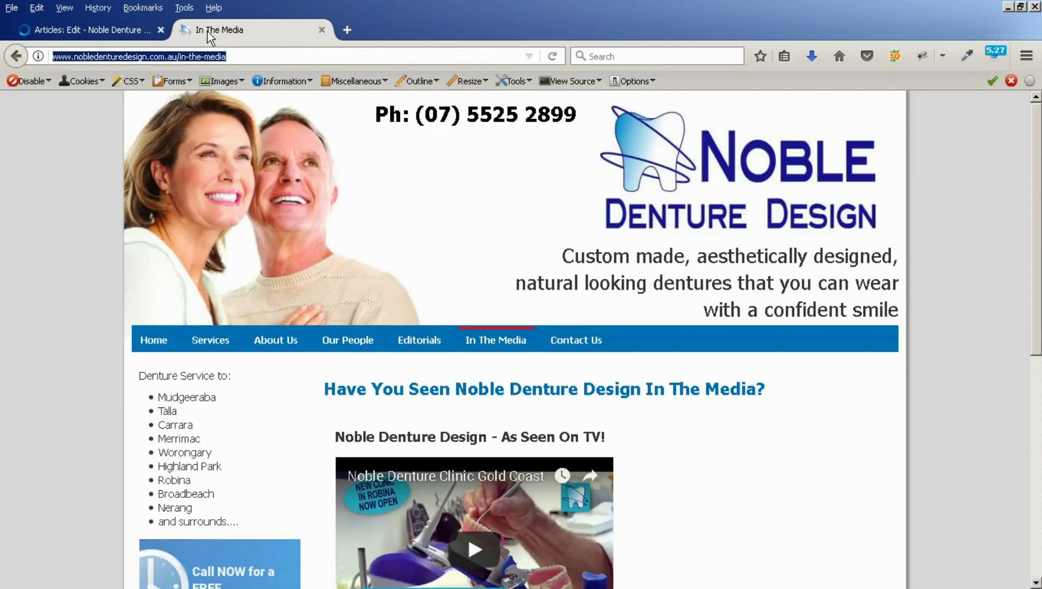
left_click(550, 57)
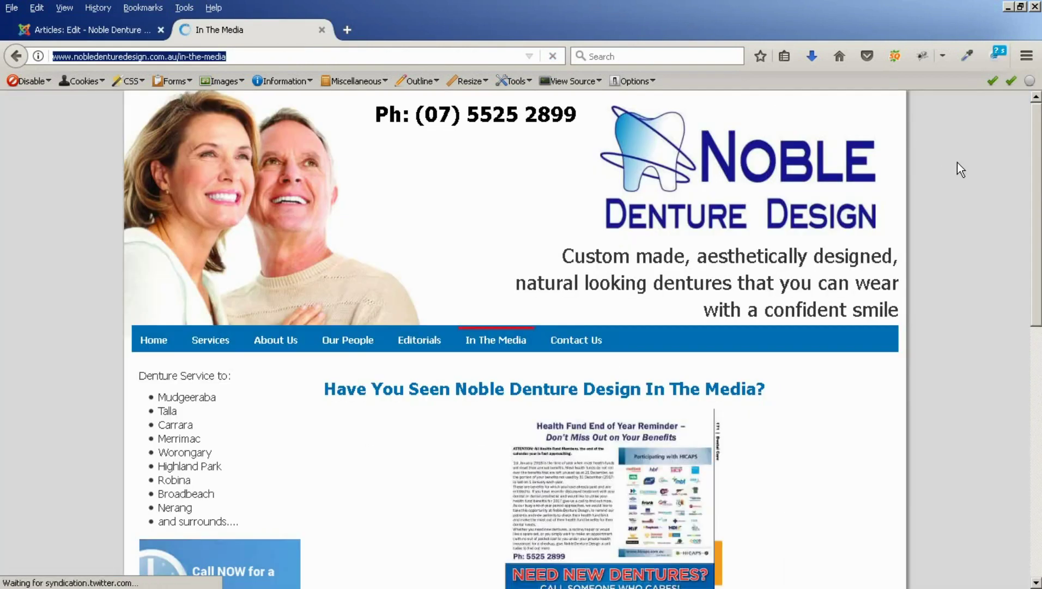
scroll(965, 180, "down", 5)
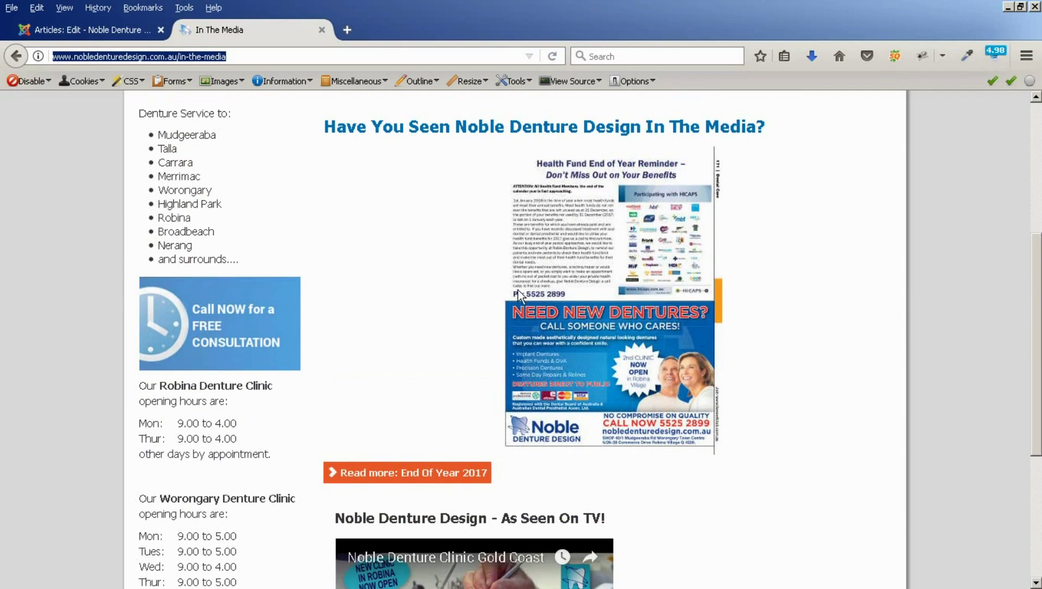
- Open the End Of Year 2017 article, scroll through its PDF viewer, then return to the editor
left_click(414, 476)
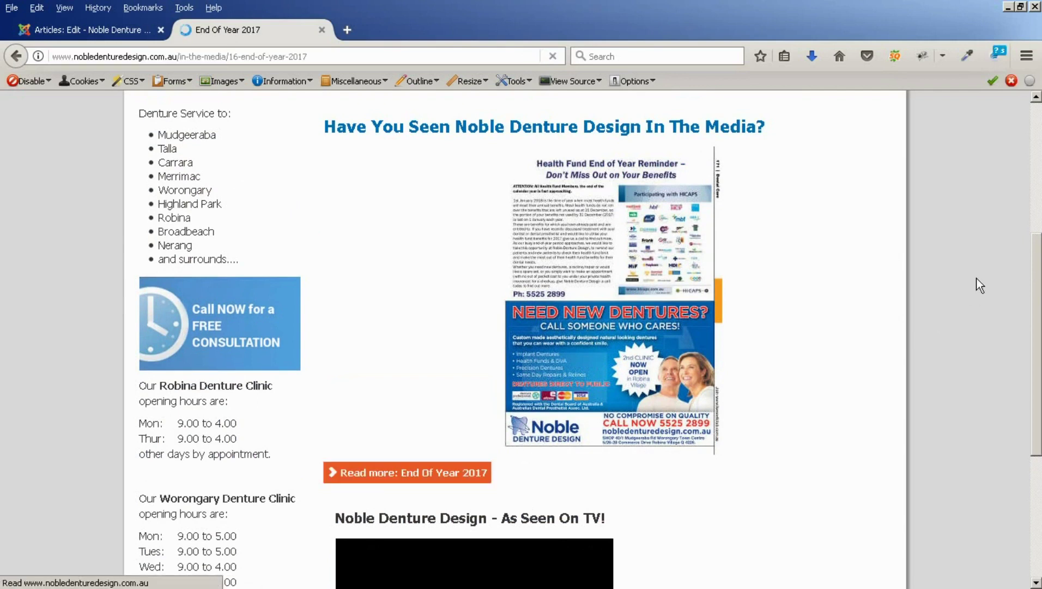
scroll(977, 278, "down", 4)
scroll(978, 278, "down", 5)
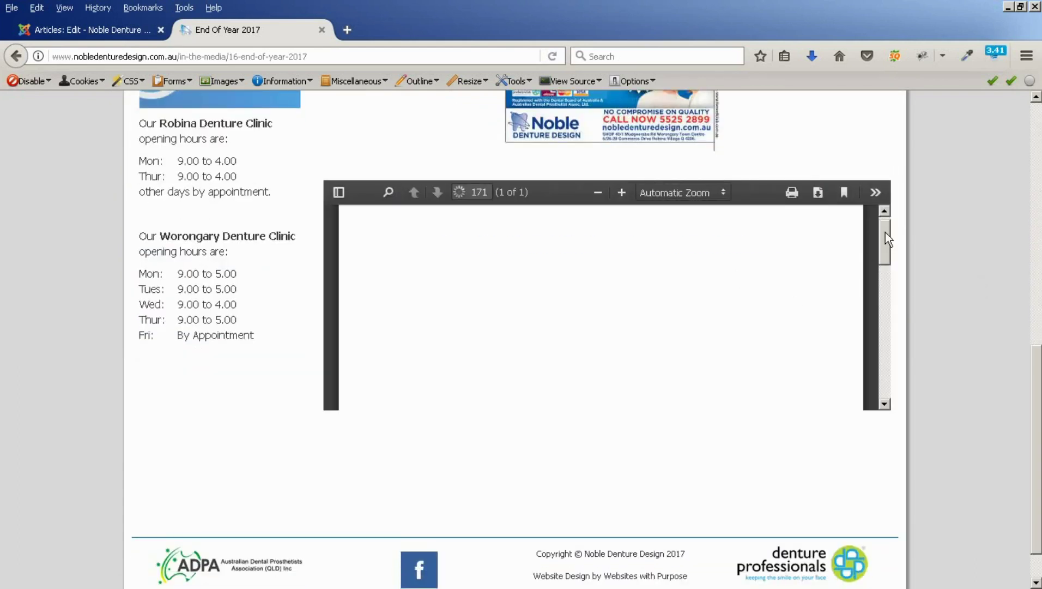
mouse_move(885, 232)
left_mouse_down()
mouse_move(888, 391)
mouse_move(889, 223)
mouse_move(892, 400)
mouse_move(888, 210)
mouse_move(887, 368)
left_mouse_up()
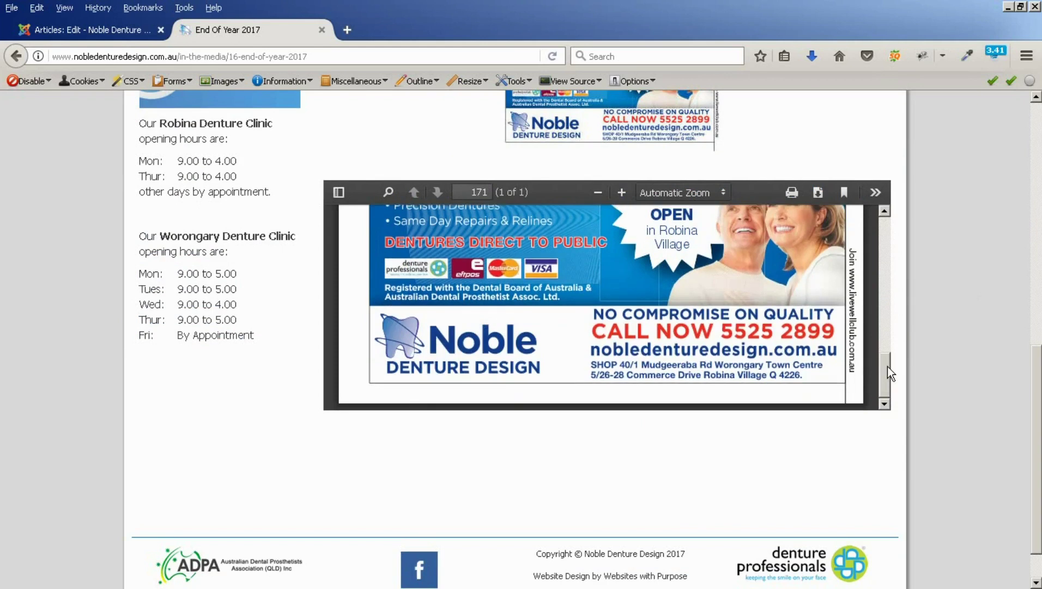
key("ctrl+Tab")
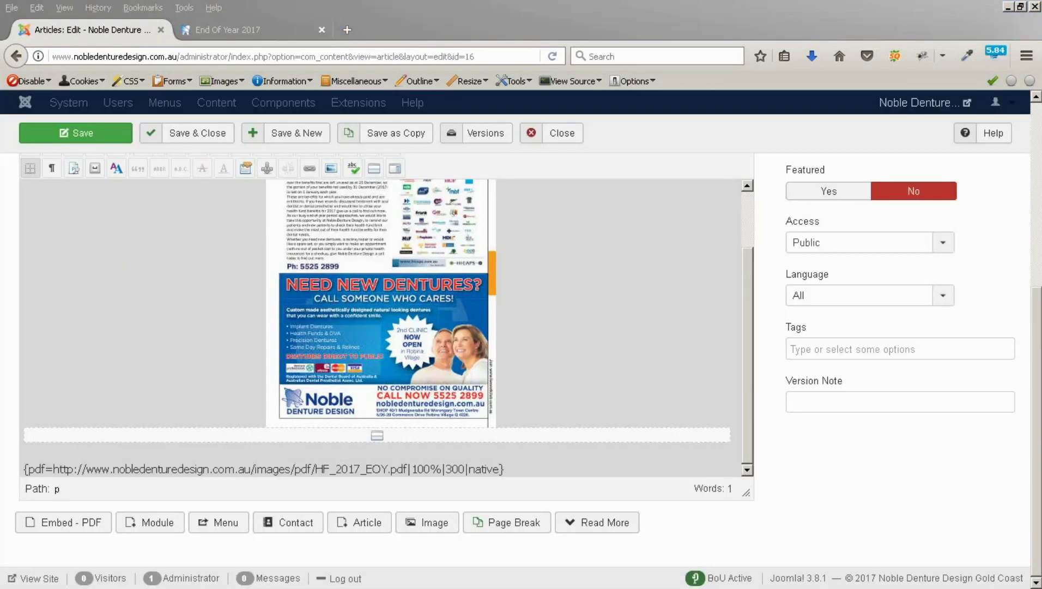
- Raise the {pdf=...} embed height from 300 to 1000, save the article, and switch to the live site
left_click(452, 468)
left_click_drag(452, 468, 445, 468)
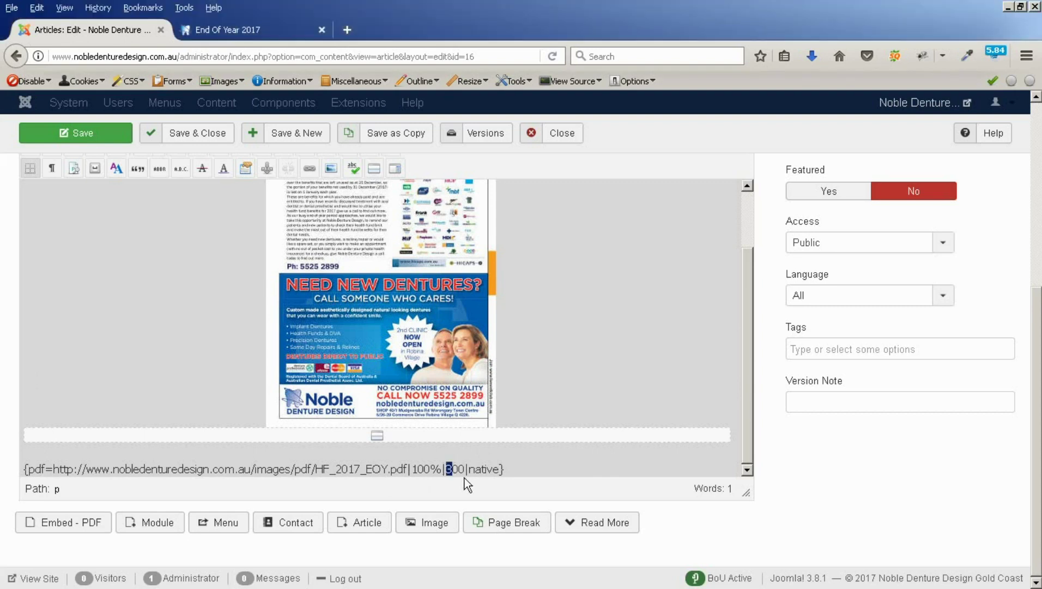
type("10")
left_click(84, 135)
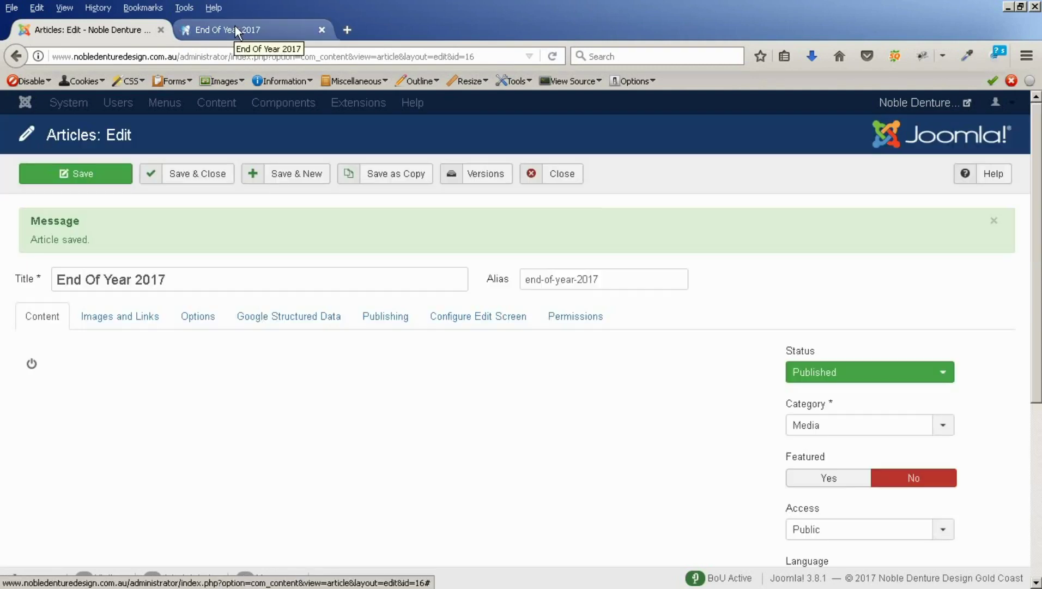
left_click(236, 26)
- Reload In The Media, open the End Of Year 2017 article, and scroll through its taller PDF viewer
left_click(477, 338)
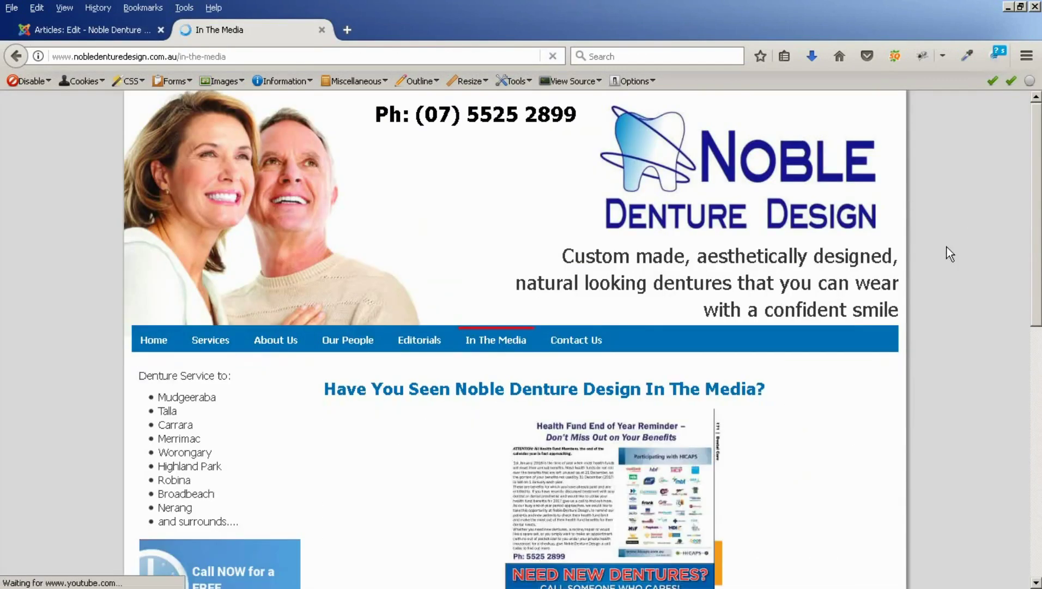
scroll(949, 240, "down", 5)
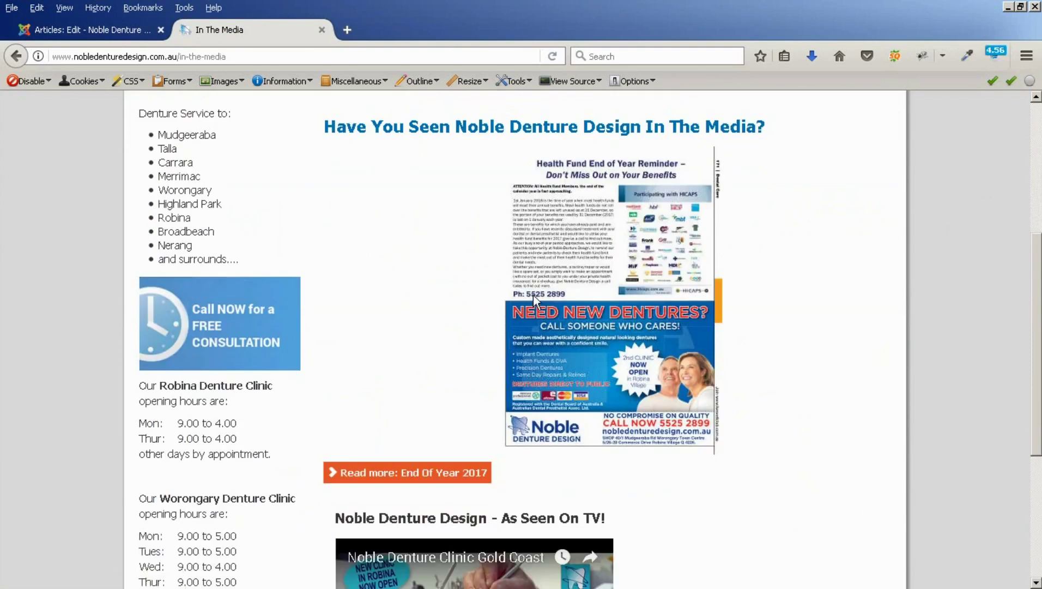
left_click(401, 479)
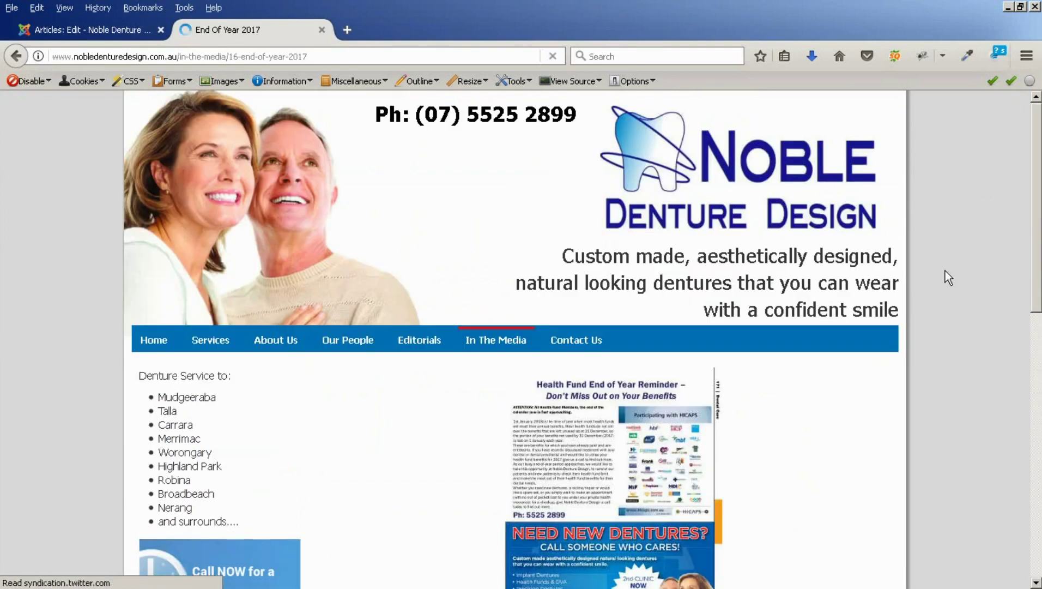
scroll(943, 279, "down", 4)
scroll(944, 280, "down", 6)
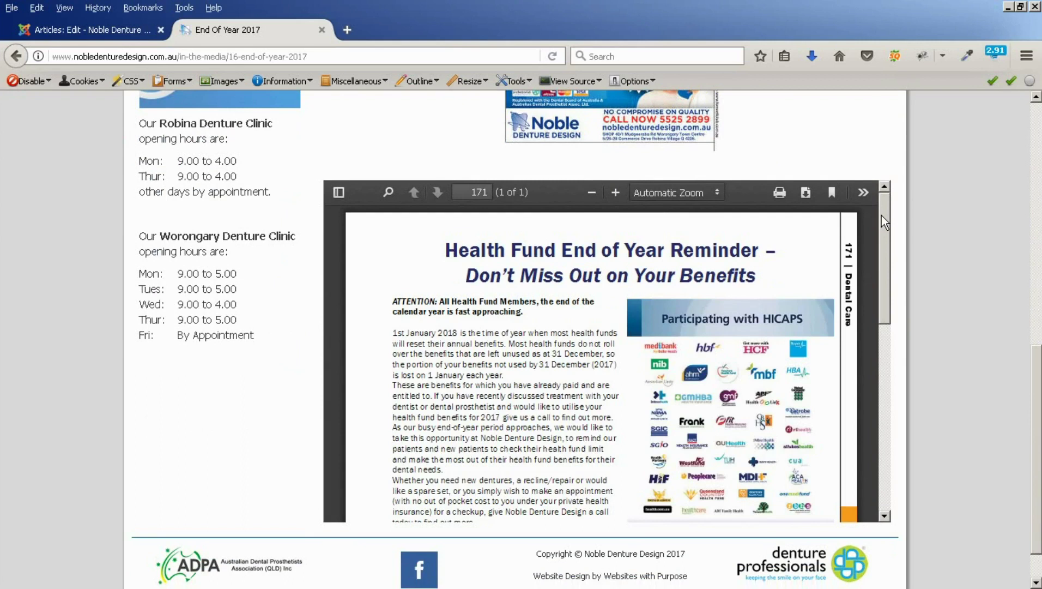
mouse_move(882, 215)
left_mouse_down()
mouse_move(883, 396)
mouse_move(884, 205)
left_mouse_up()
scroll(313, 186, "up", 6)
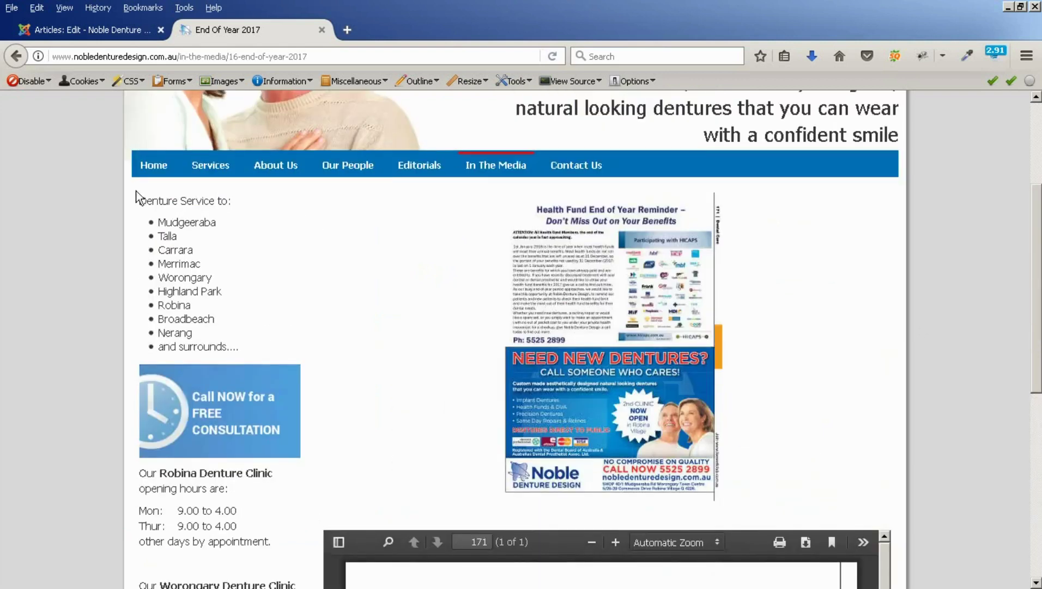
- Go to the site's Home page and look over it
left_click(153, 166)
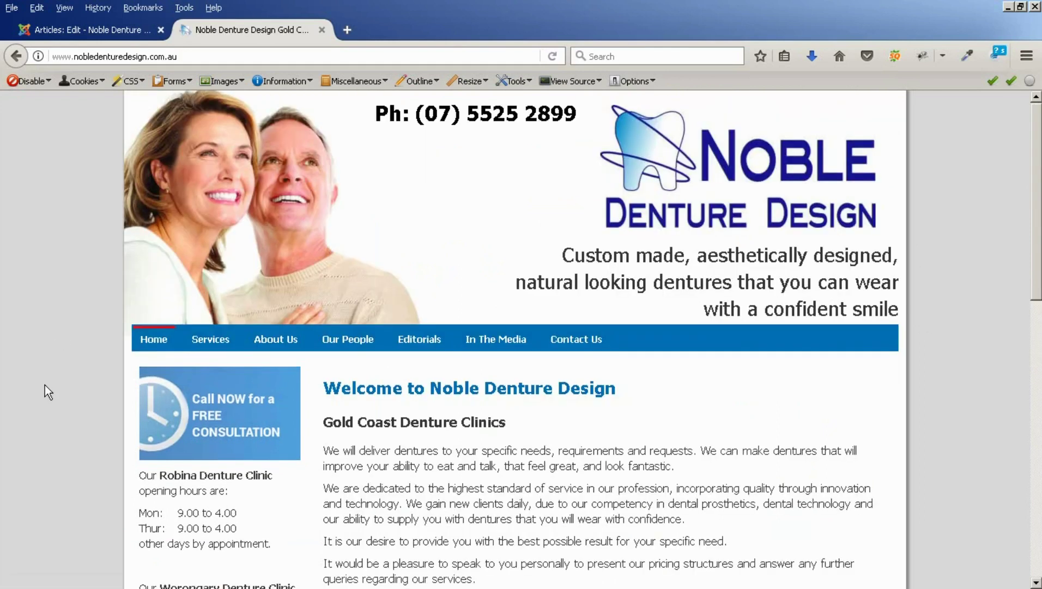
scroll(192, 394, "down", 3)
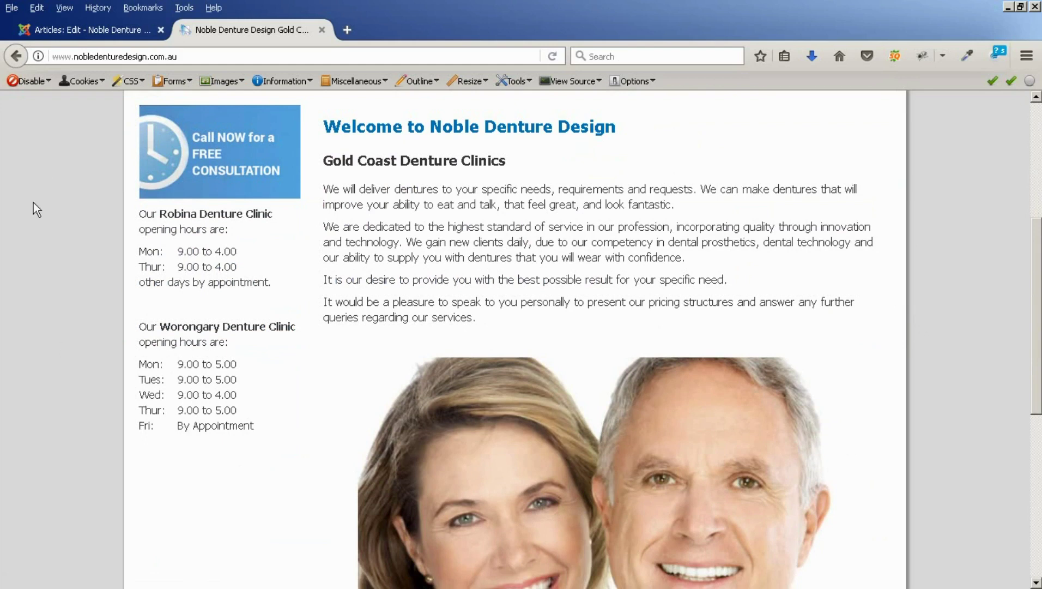
scroll(39, 203, "up", 4)
- Save and close the End Of Year 2017 article and start a new Custom site module
left_click(88, 29)
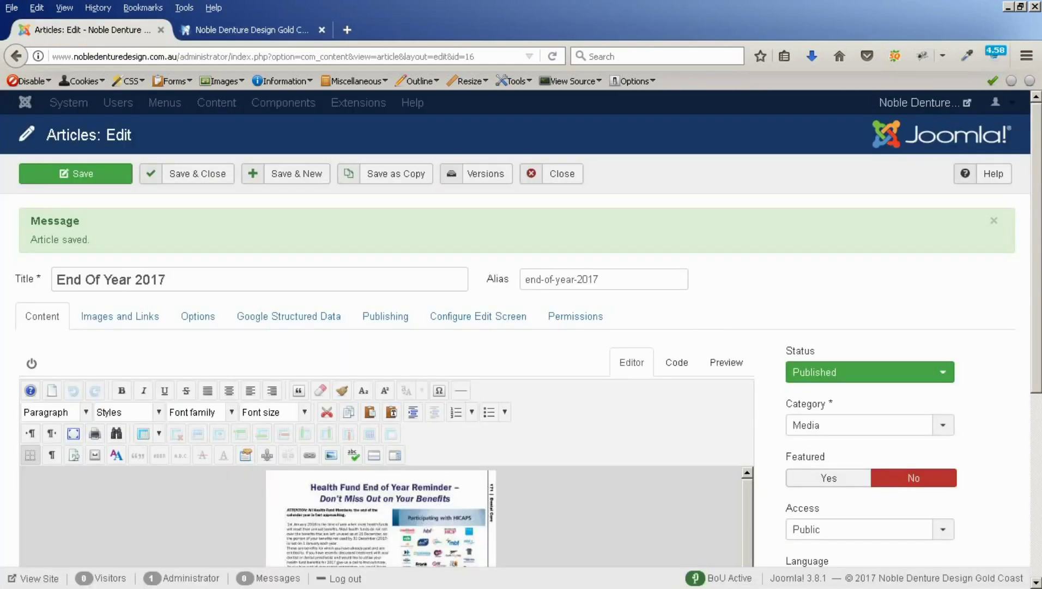
left_click(188, 175)
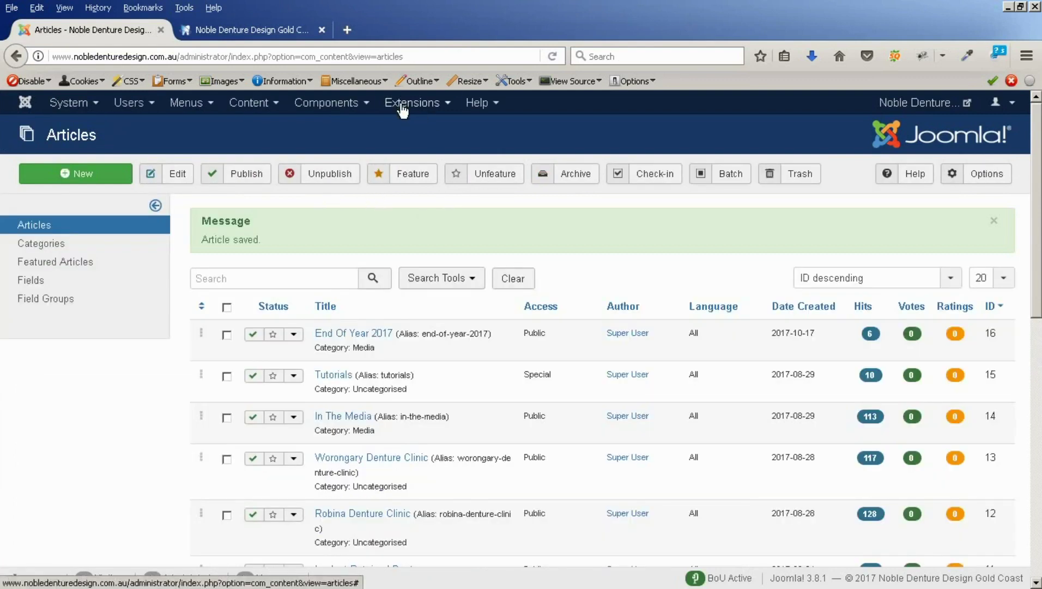
left_click(402, 107)
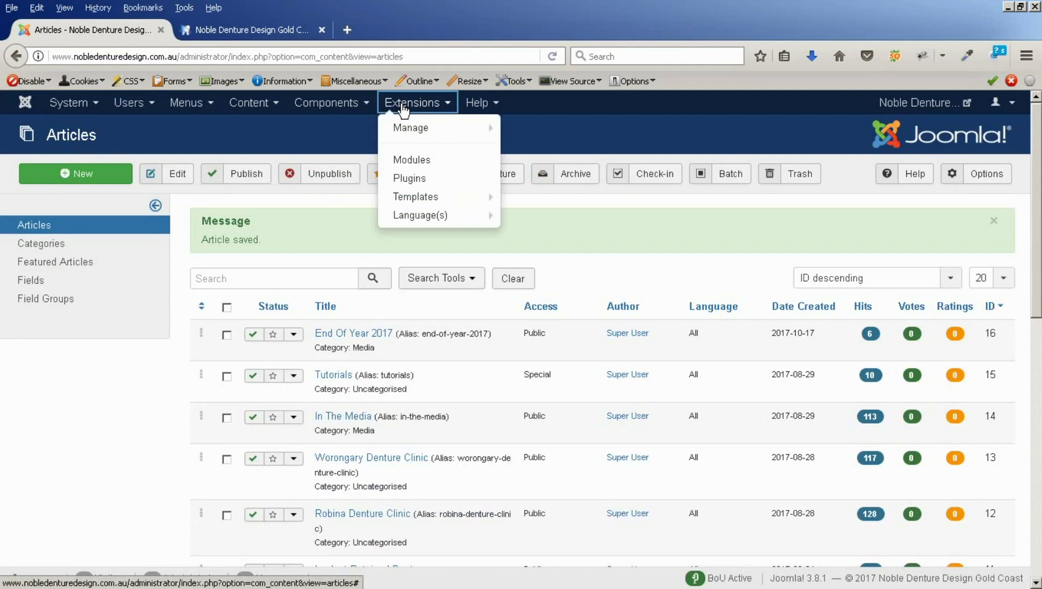
left_click(408, 157)
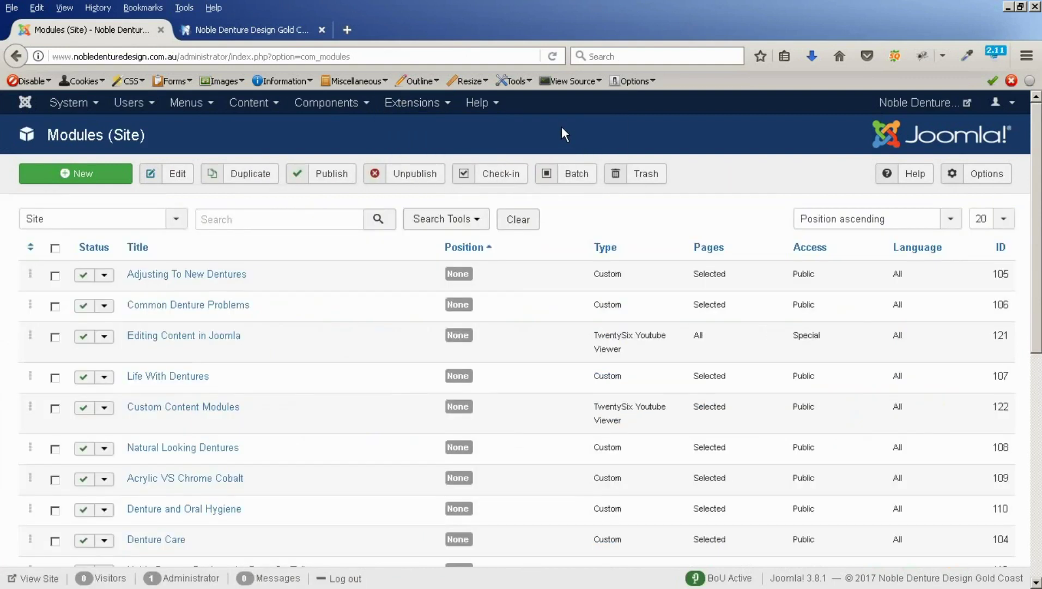
left_click(99, 173)
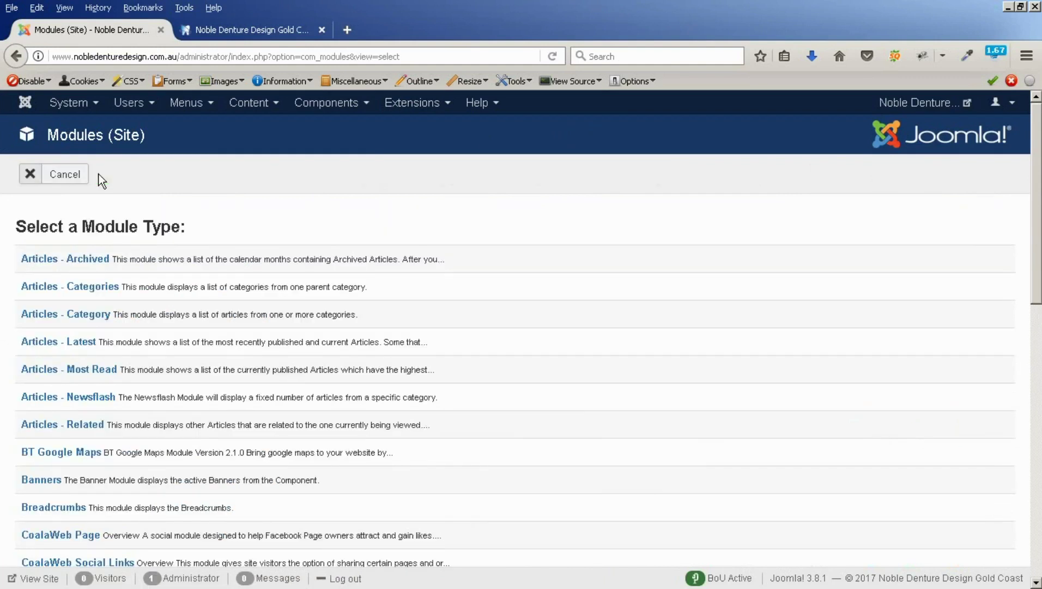
scroll(465, 420, "down", 3)
scroll(465, 421, "down", 1)
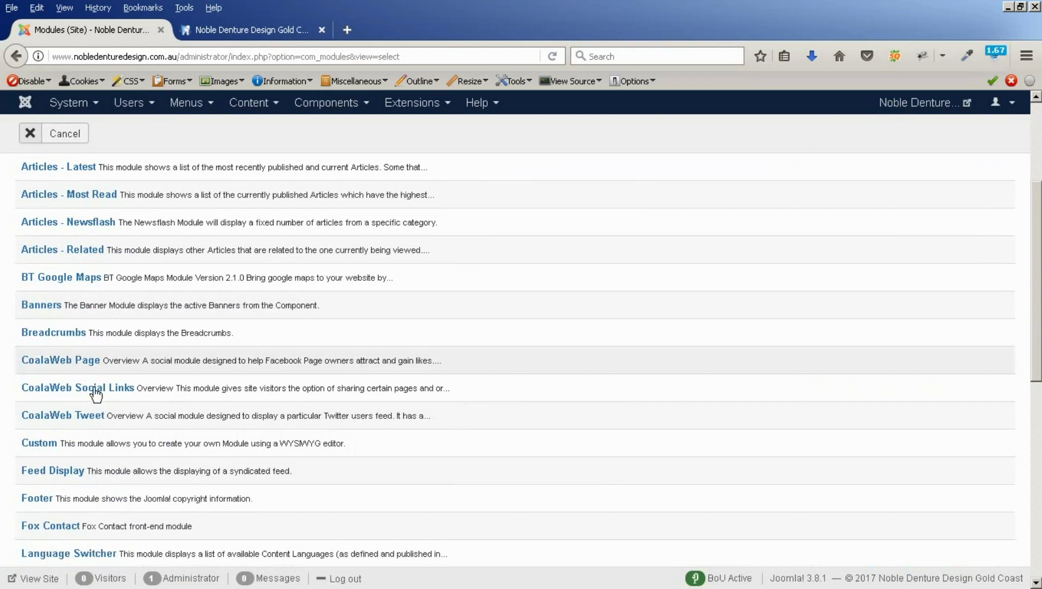
left_click(38, 444)
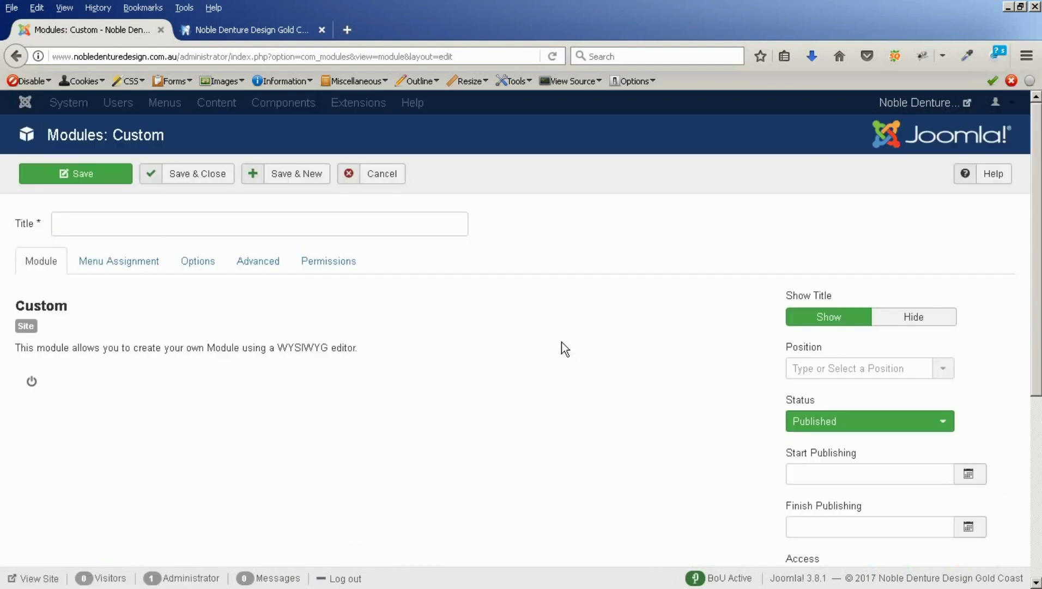
- Title the module 'End of Year 2017' and set Show Title to Hide
left_click(90, 224)
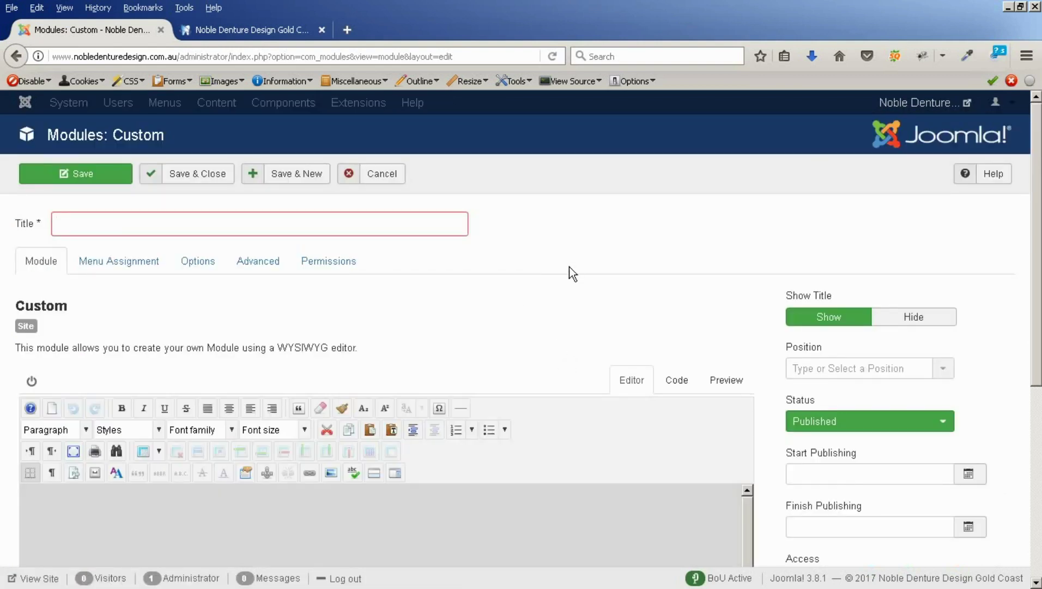
type("End of Year 2017")
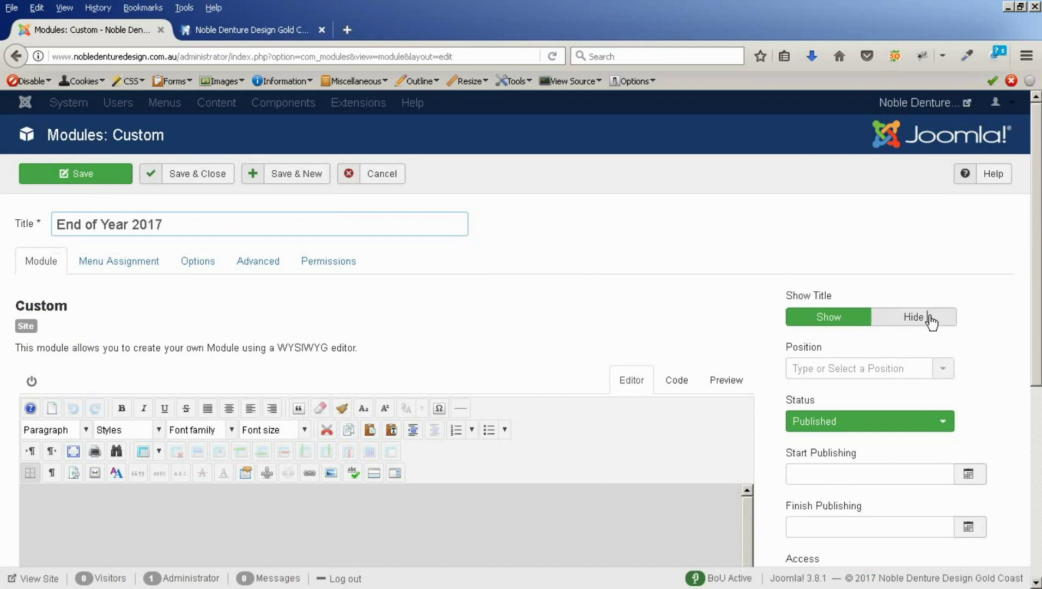
left_click(929, 317)
scroll(450, 348, "down", 5)
left_click(205, 363)
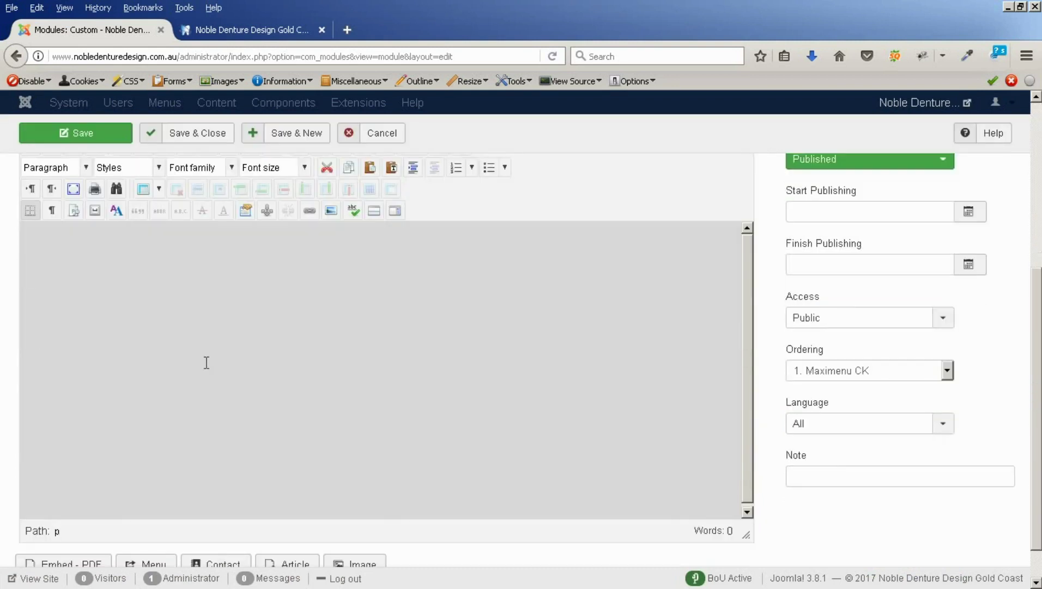
- Insert HF_2017_EOY.jpg from the pdf images folder with description and title 'EOY 2017'
left_click(359, 564)
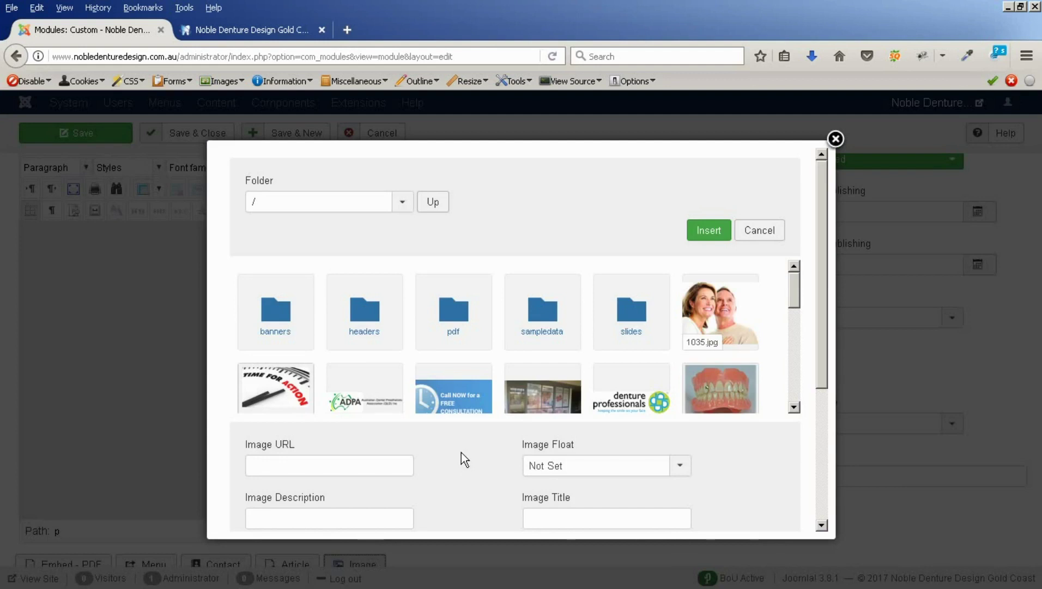
left_click(448, 314)
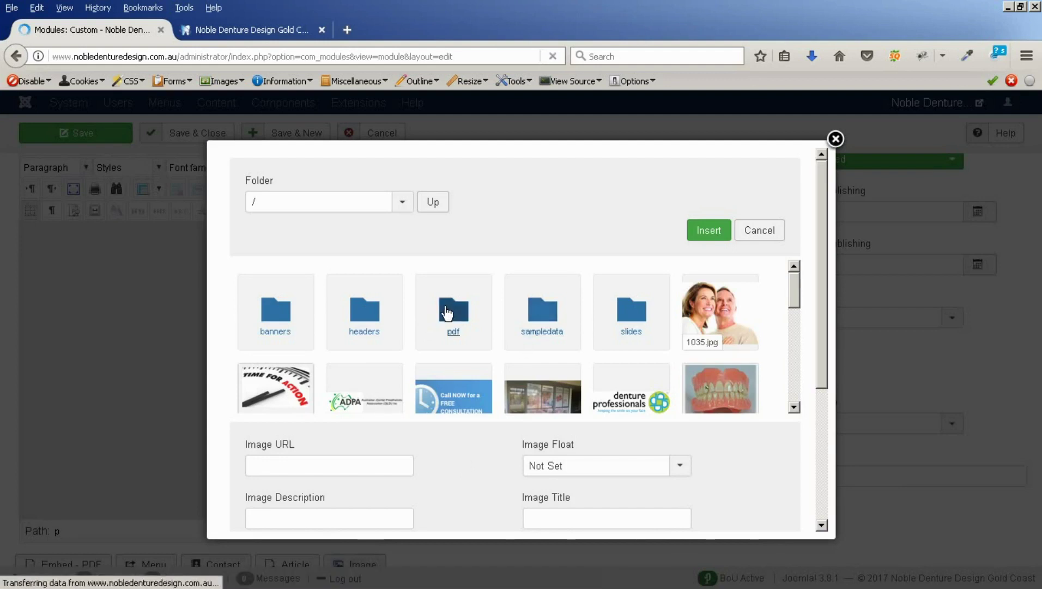
left_click(268, 315)
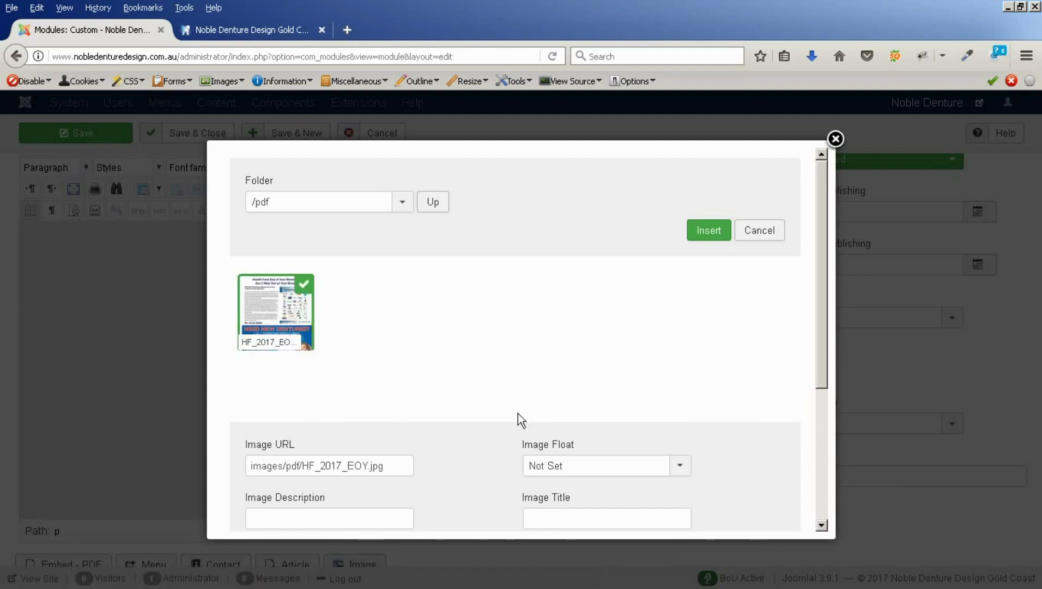
left_click(340, 518)
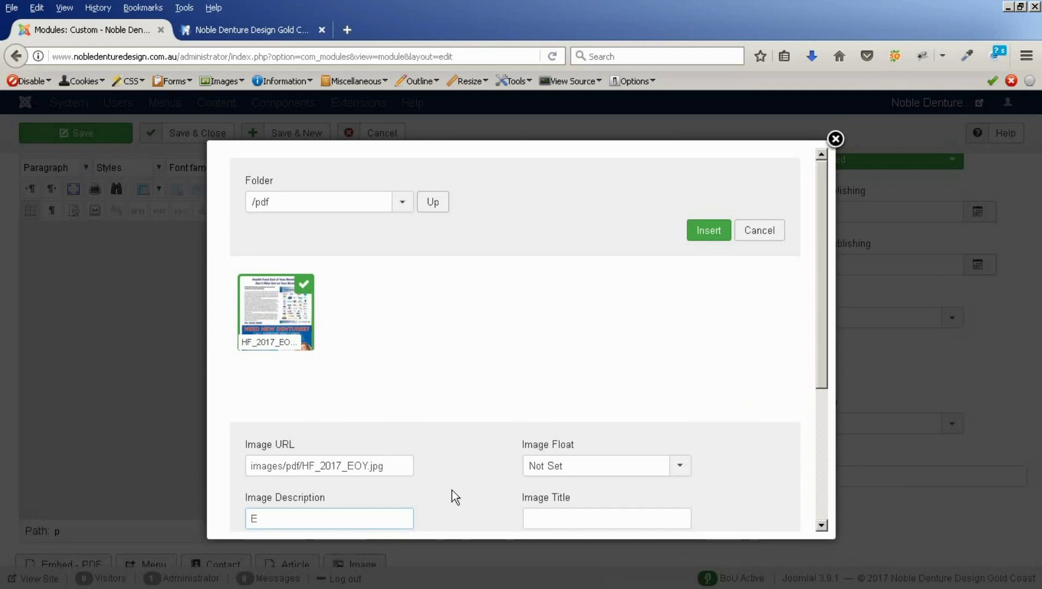
type("EOY 2017")
key("Tab")
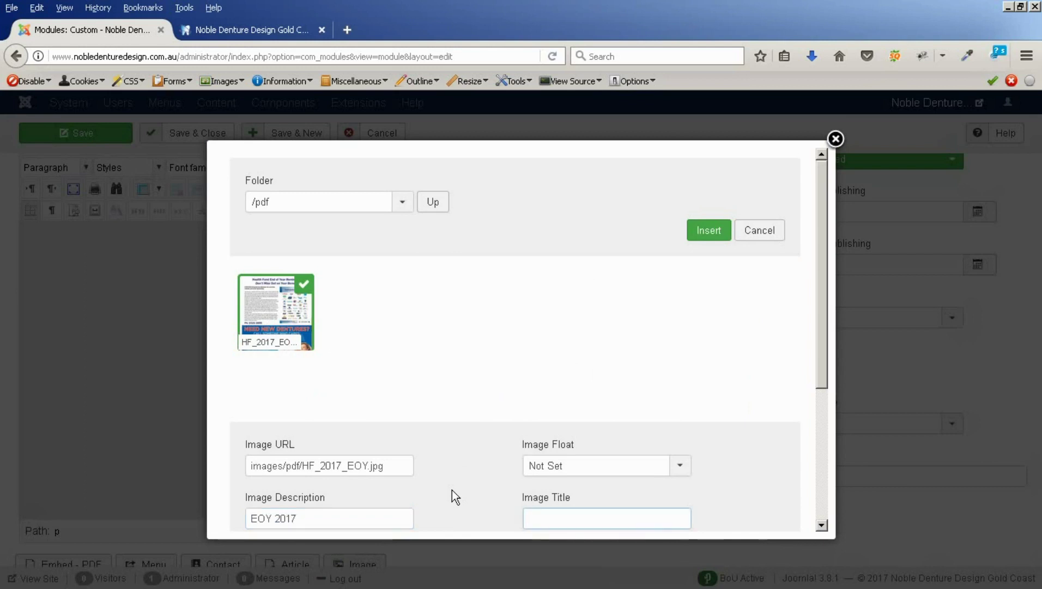
type("EOY 2017")
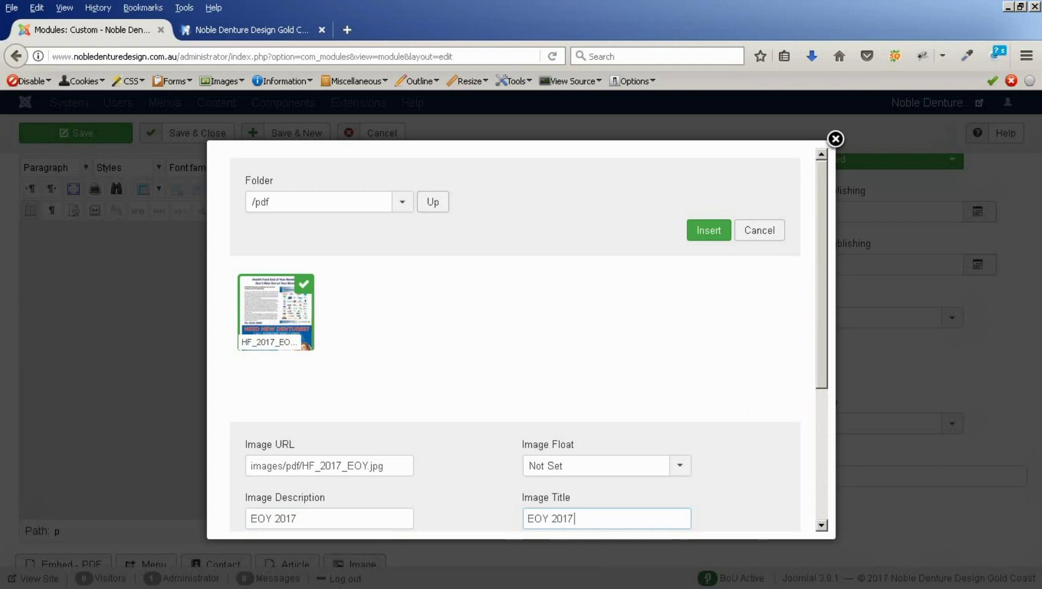
left_click(707, 232)
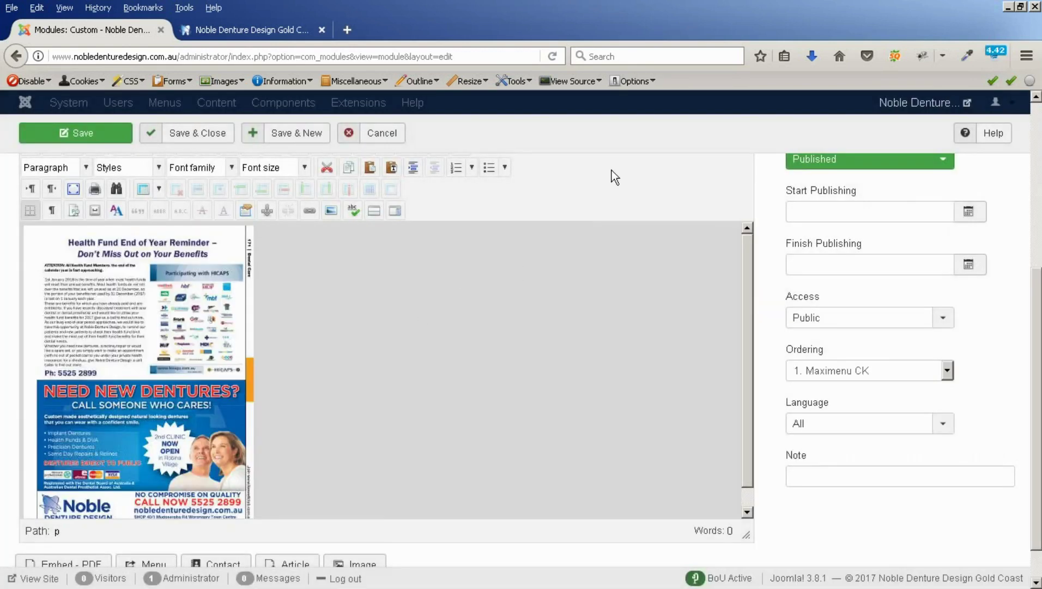
- Set the module's position to position-7
scroll(604, 194, "up", 5)
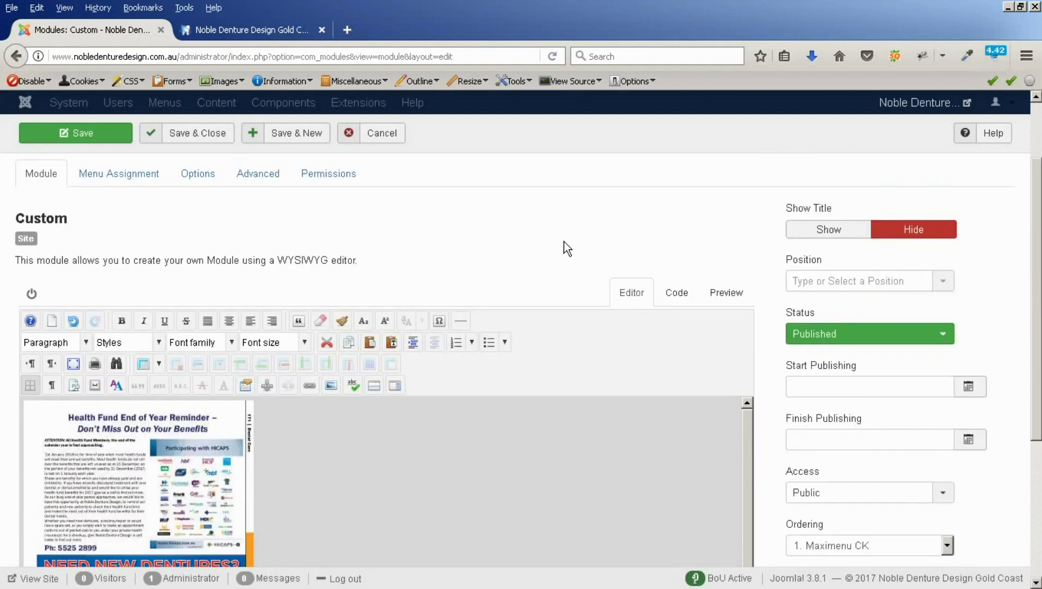
left_click(949, 290)
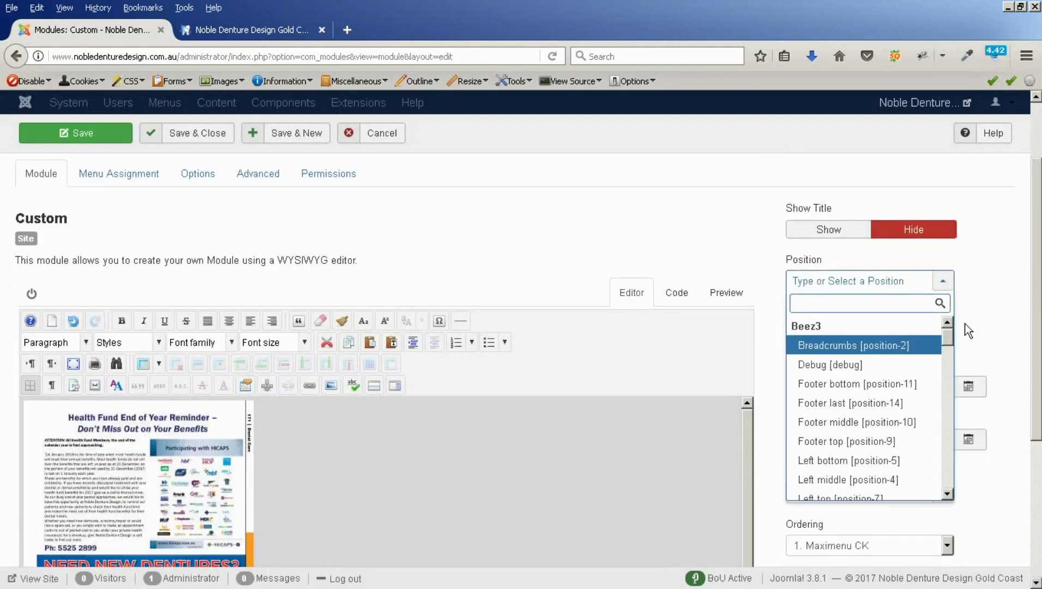
left_click_drag(950, 338, 947, 483)
left_click(921, 473)
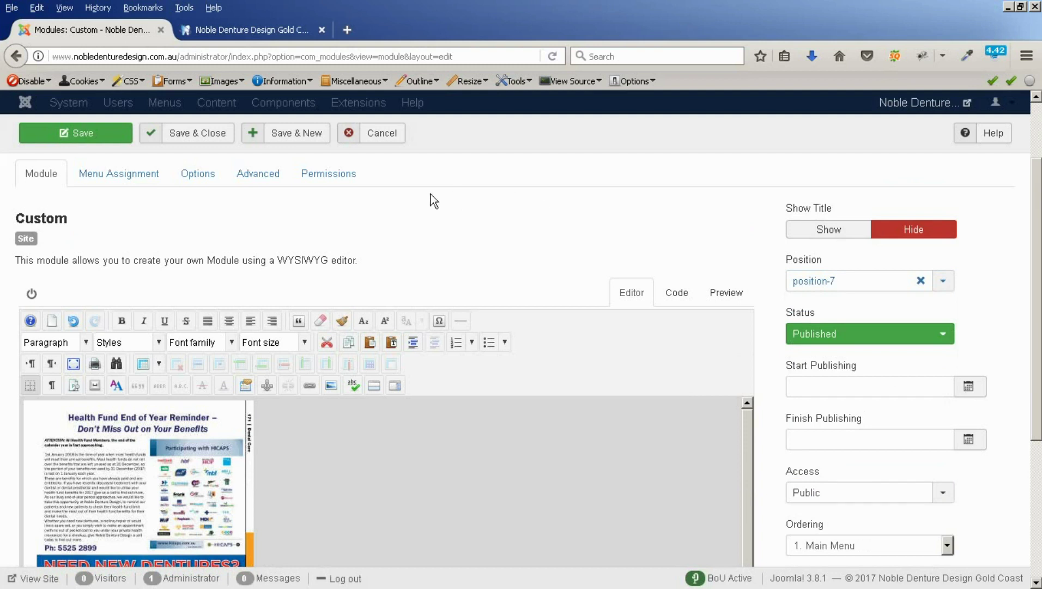
- Assign the module only to the Home menu page and save it
left_click(118, 176)
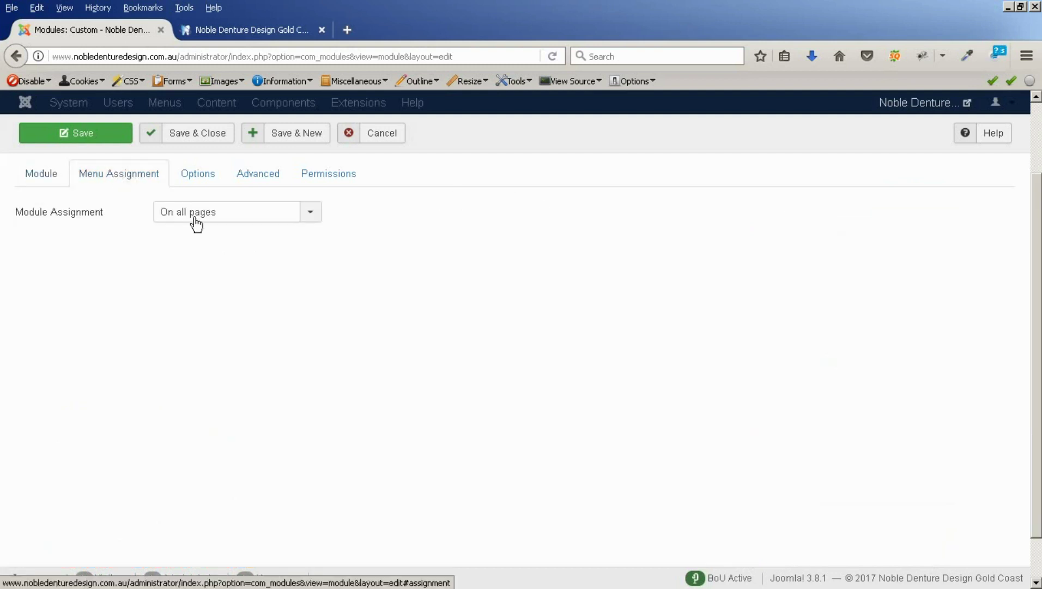
left_click(310, 213)
left_click(206, 271)
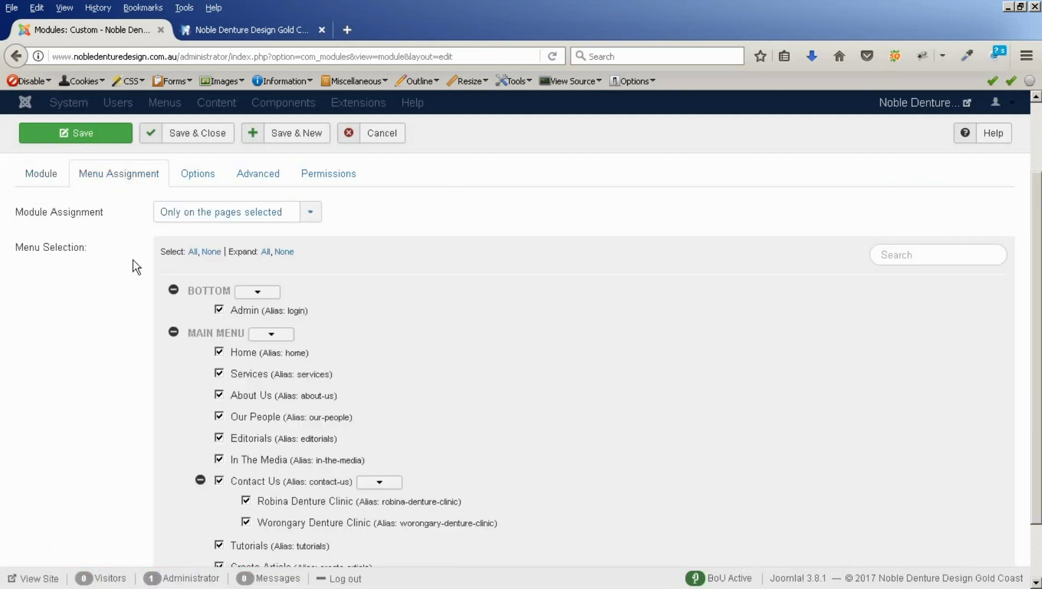
left_click(212, 252)
left_click(219, 352)
left_click(77, 138)
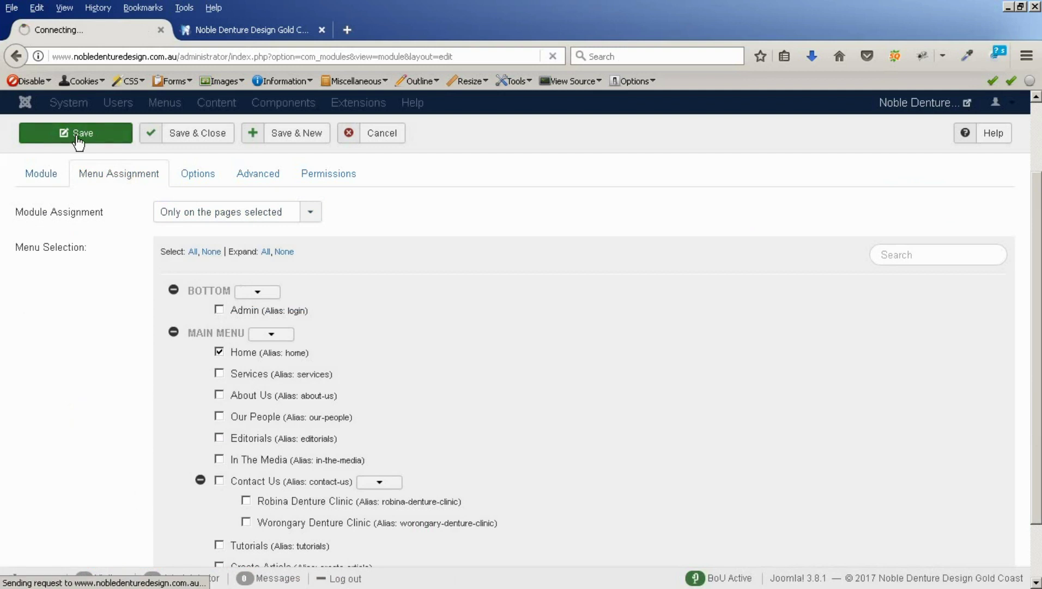
- Reload the live home page and scroll down to the End of Year 2017 flyer
left_click(275, 30)
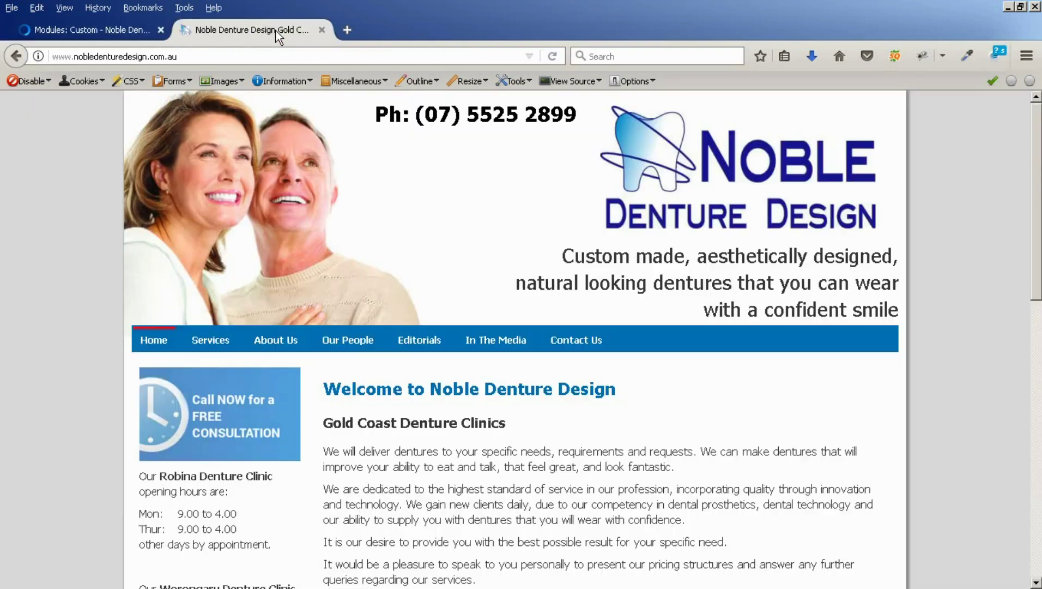
left_click(553, 56)
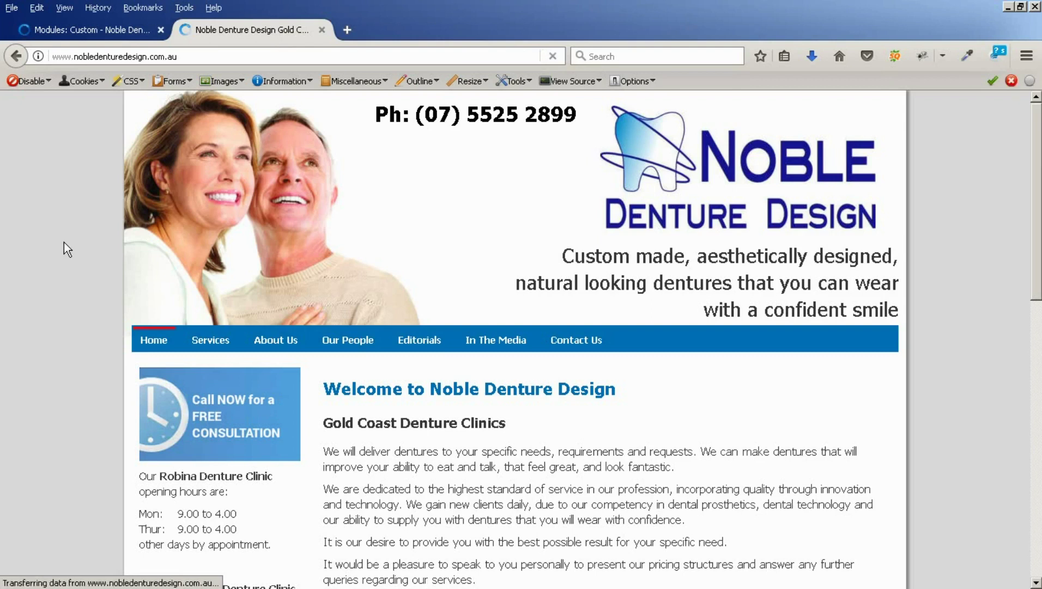
scroll(63, 227, "down", 10)
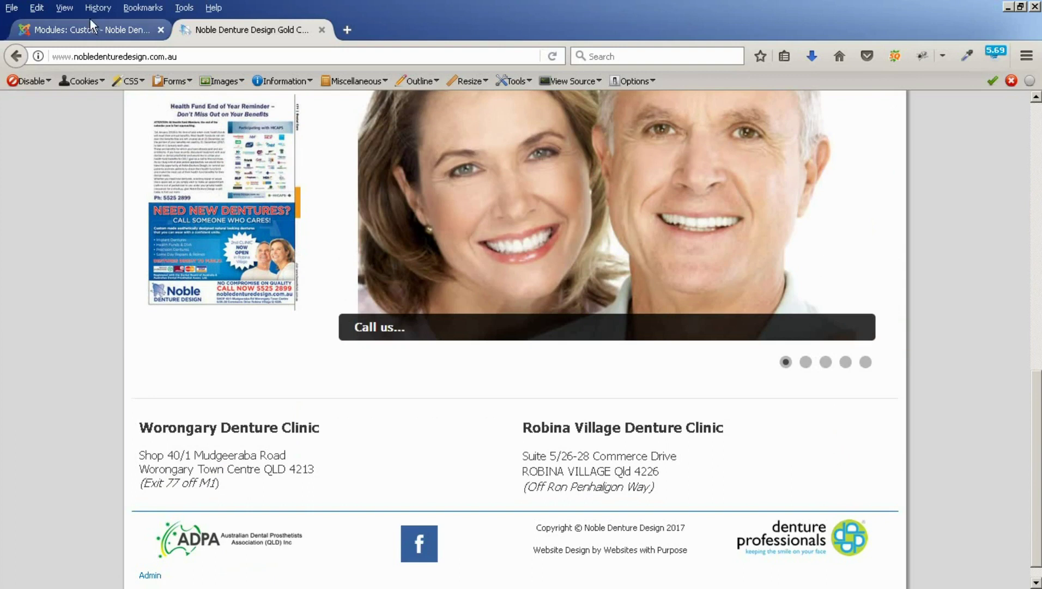
- Link the module's flyer image to the Main Menu's In The Media page
left_click(95, 36)
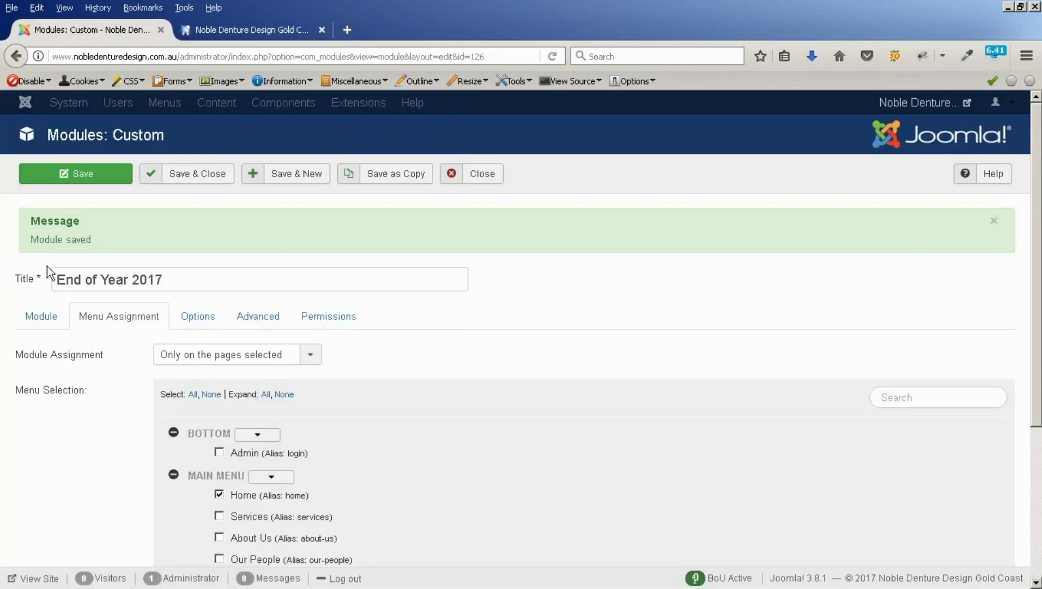
scroll(459, 384, "down", 3)
left_click(47, 230)
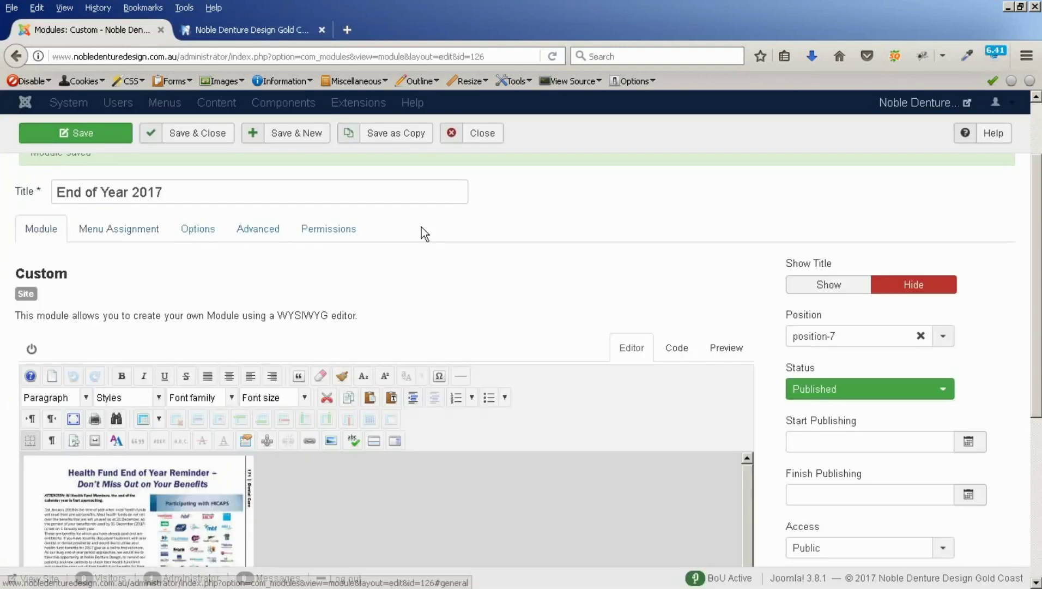
scroll(535, 255, "down", 3)
left_click(179, 425)
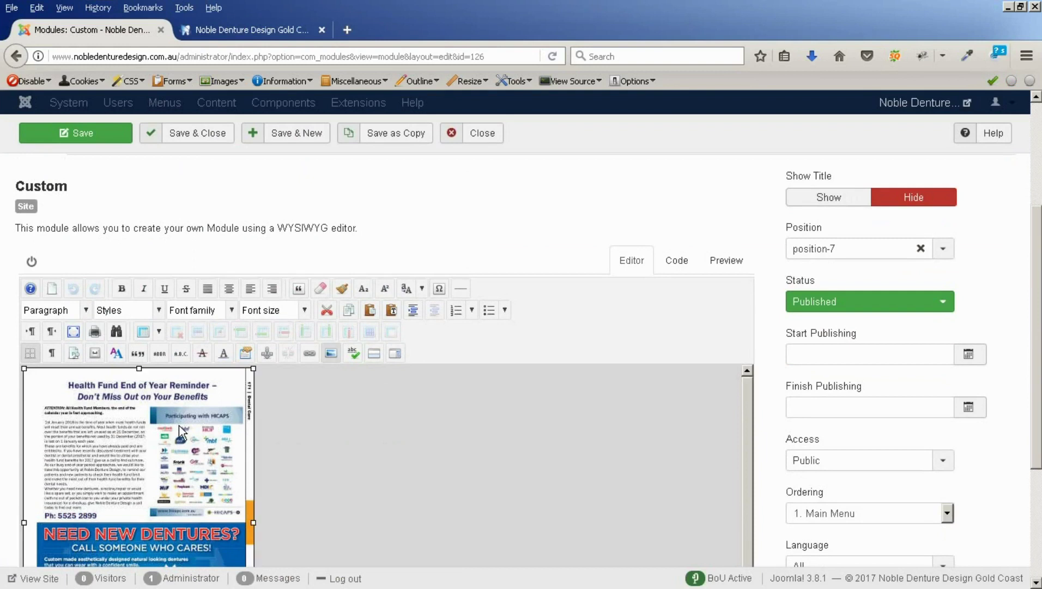
left_click(310, 354)
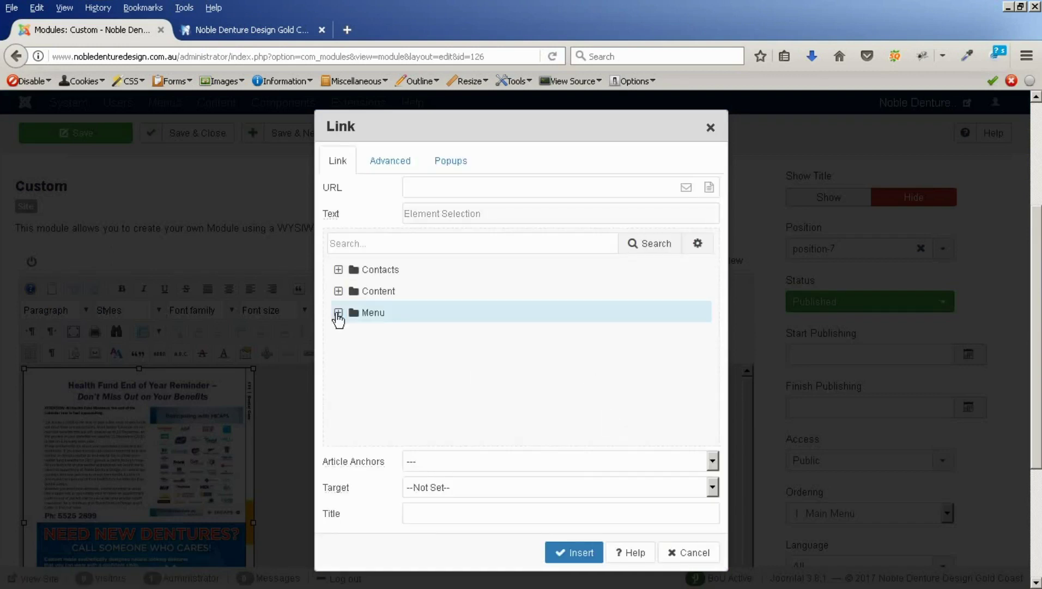
left_click(338, 313)
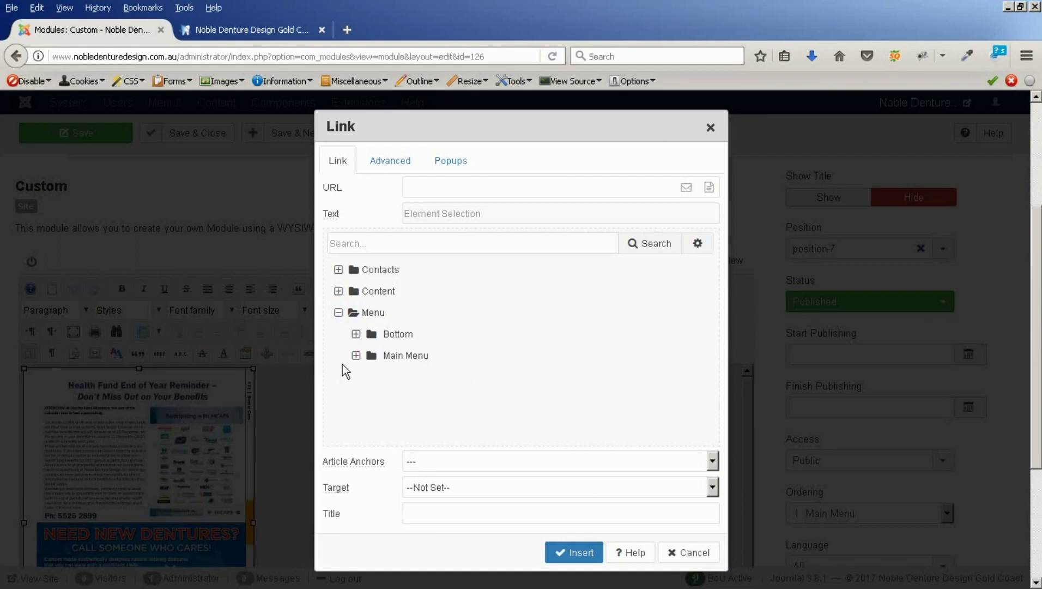
left_click(356, 355)
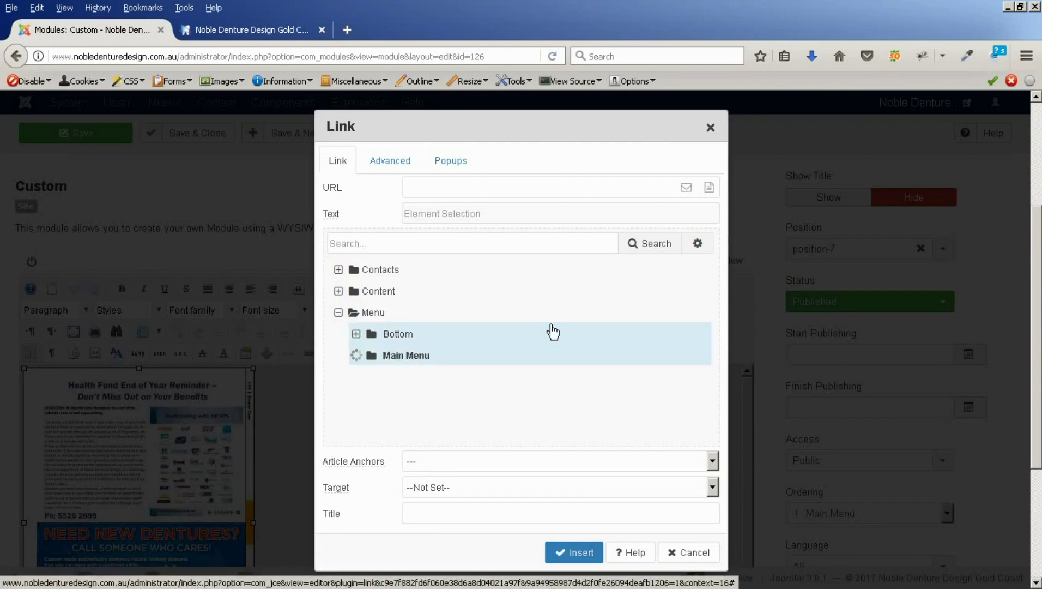
scroll(552, 331, "down", 3)
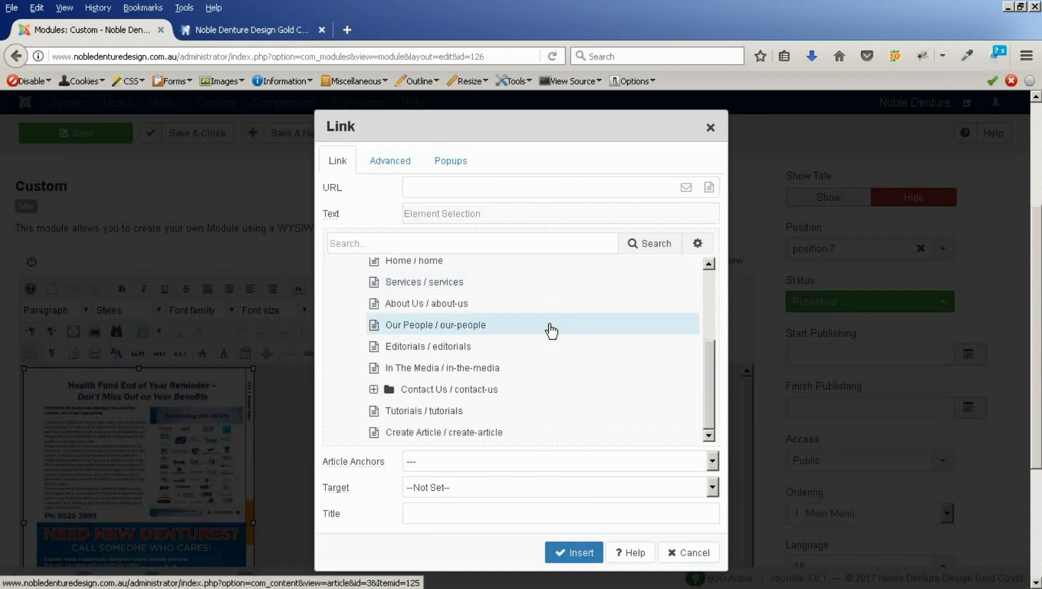
left_click(410, 371)
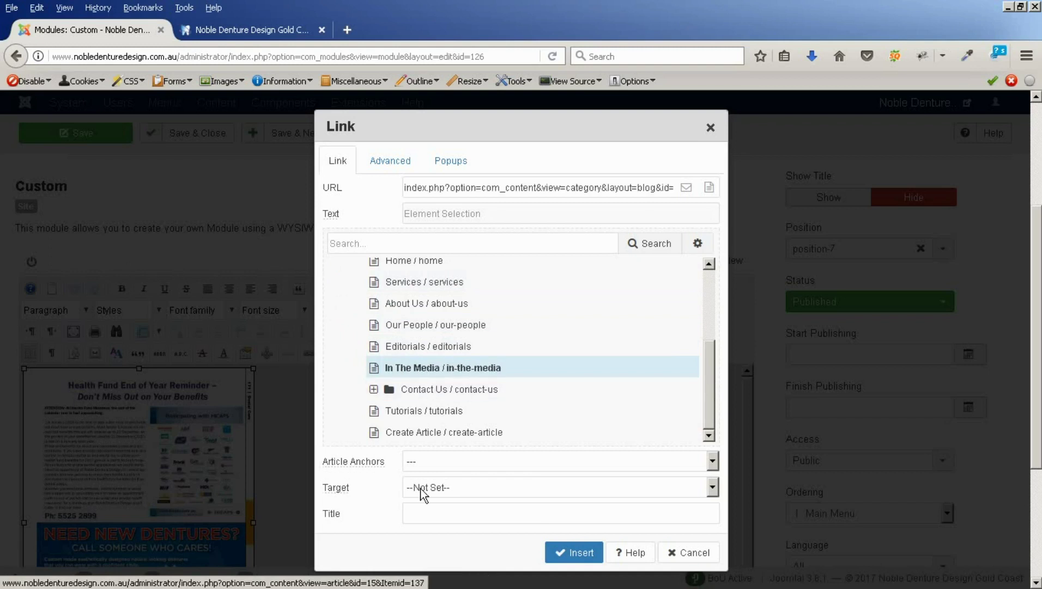
- Give the link the title 'End Of Year 2017', apply it, and save and close the module
left_click(414, 511)
type("End Of Year 2017")
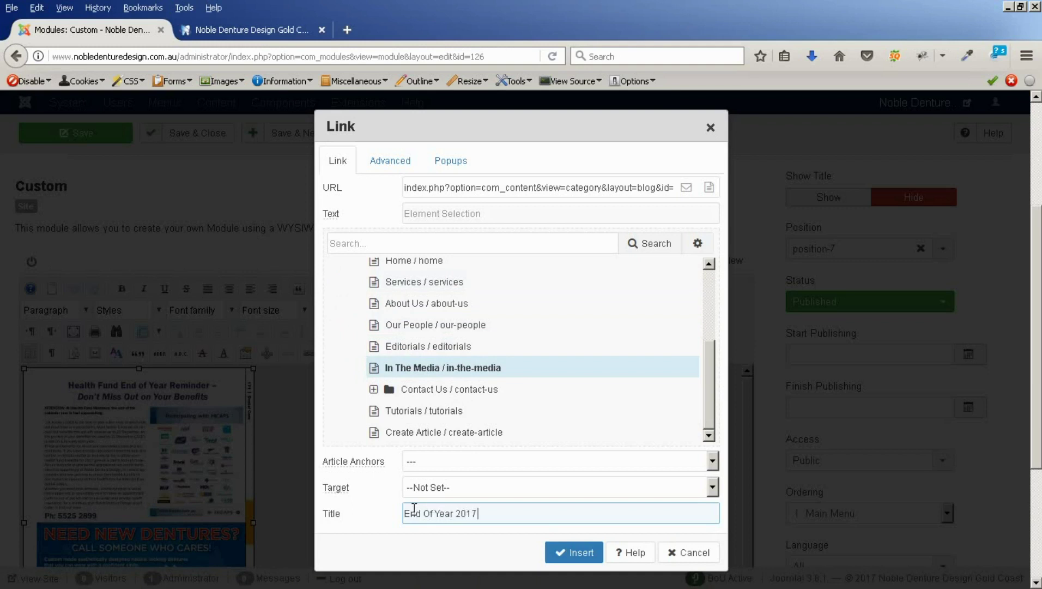
left_click(584, 556)
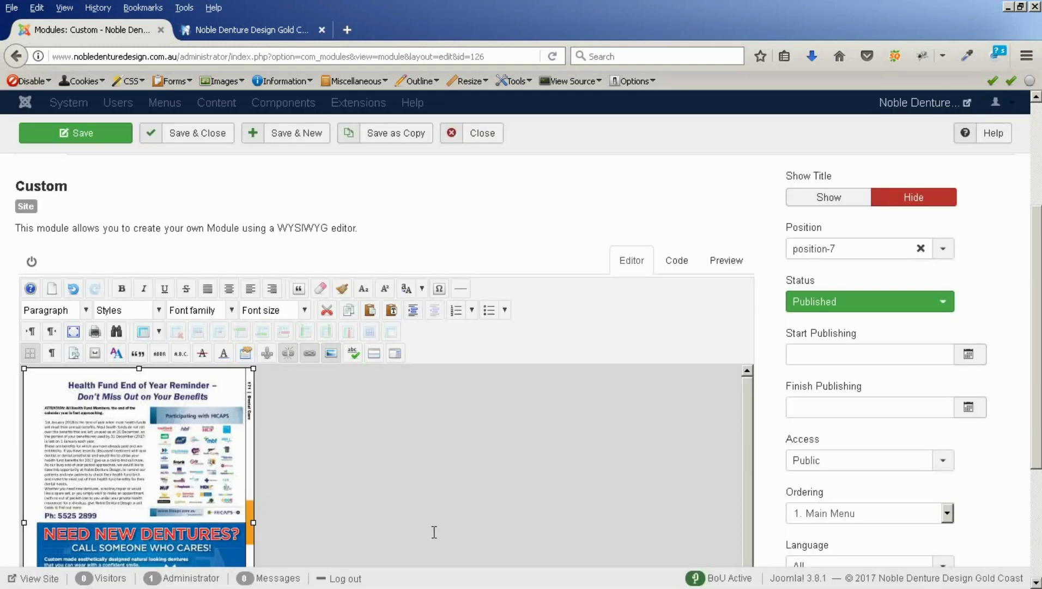
left_click(197, 135)
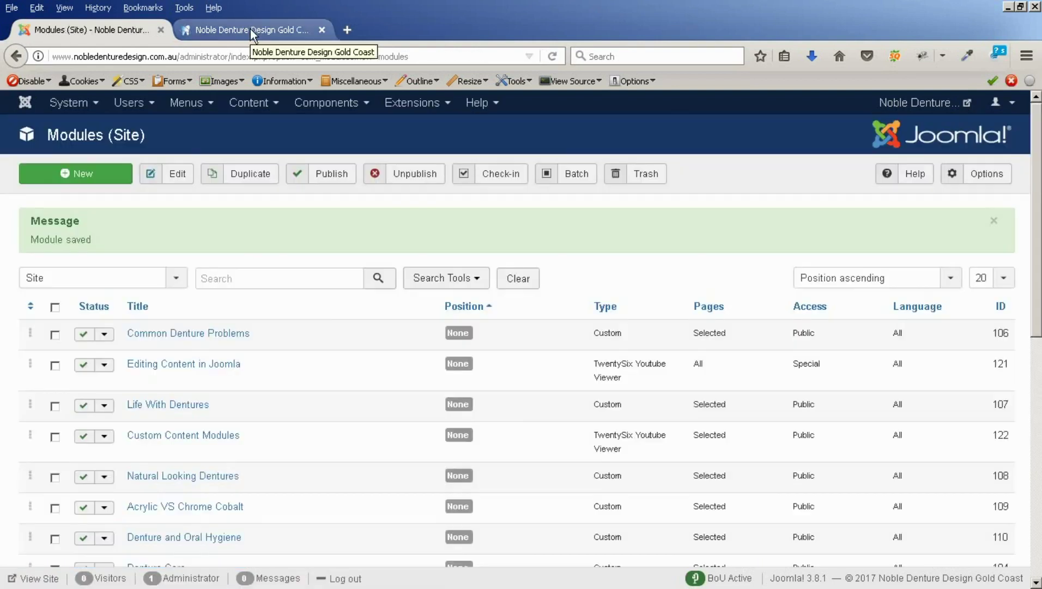
- Reload the live site and follow the home-page flyer to the In The Media page
left_click(250, 29)
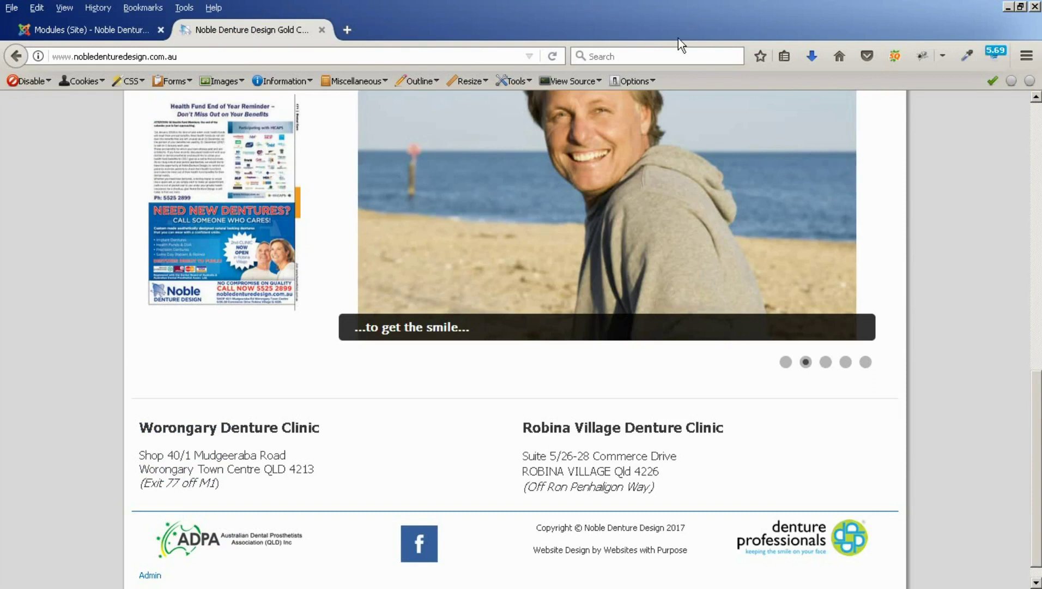
left_click(556, 52)
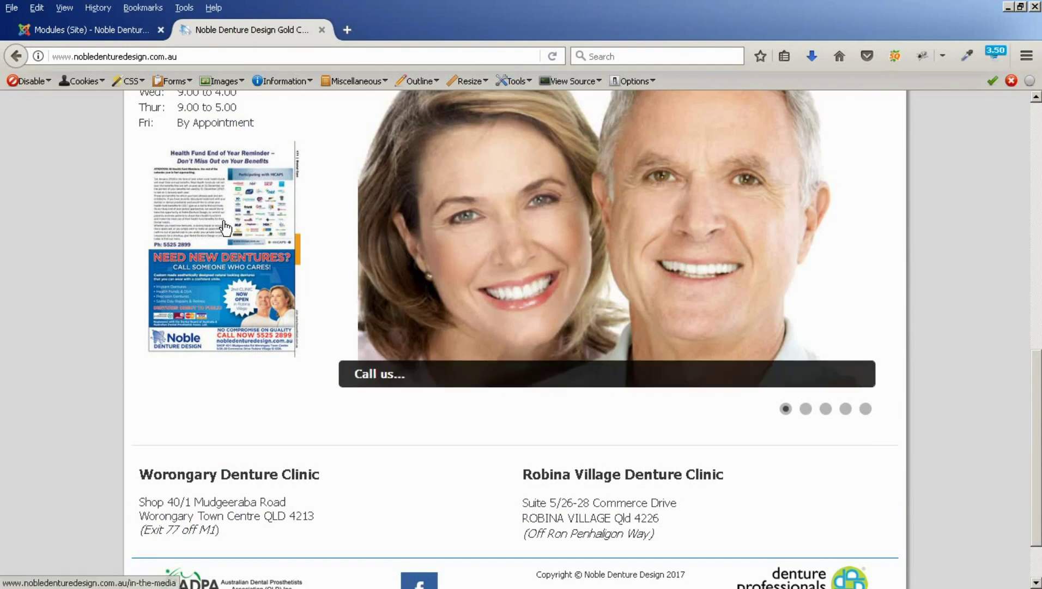
left_click(225, 228)
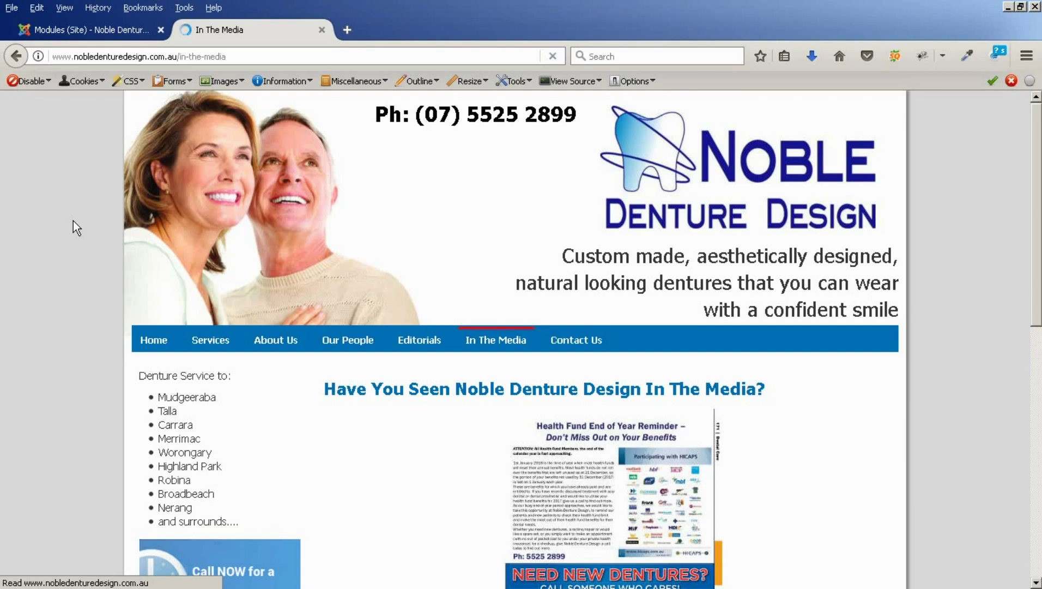
- Open the End Of Year 2017 article and scroll through its embedded Health Fund PDF
scroll(74, 222, "down", 3)
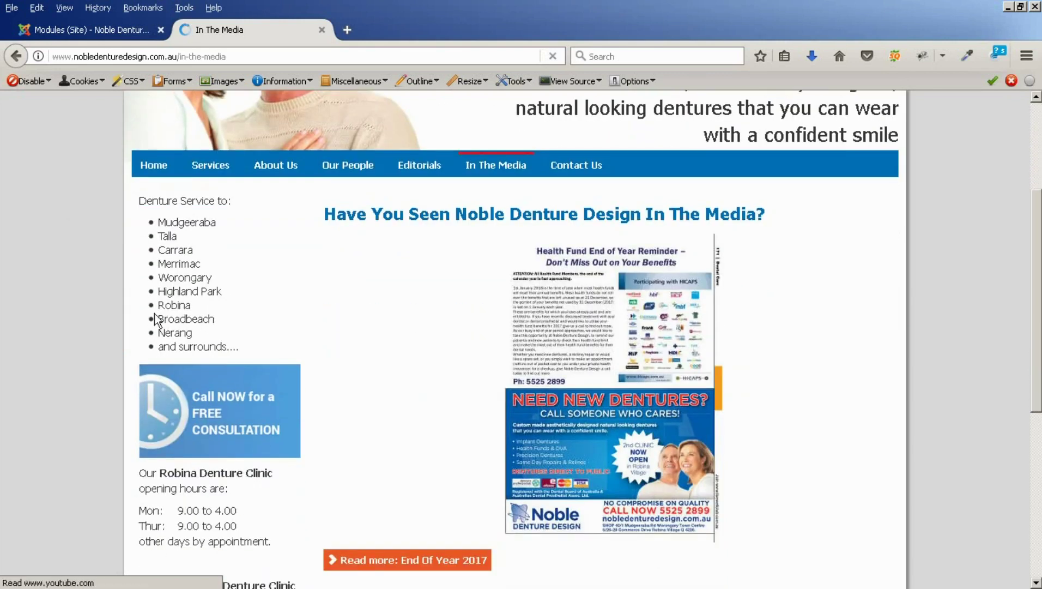
left_click(423, 565)
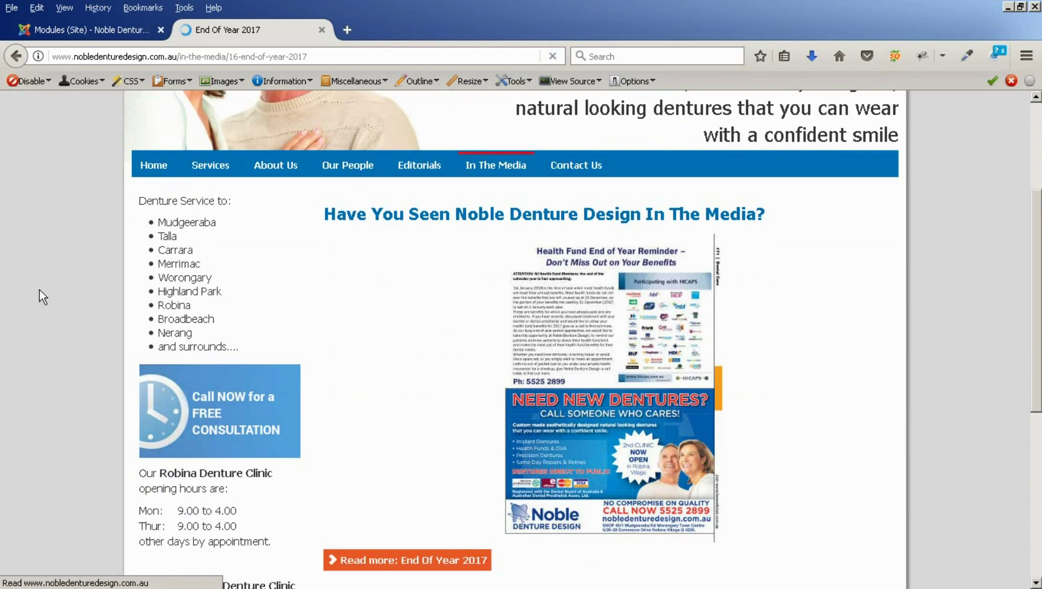
scroll(41, 300, "down", 8)
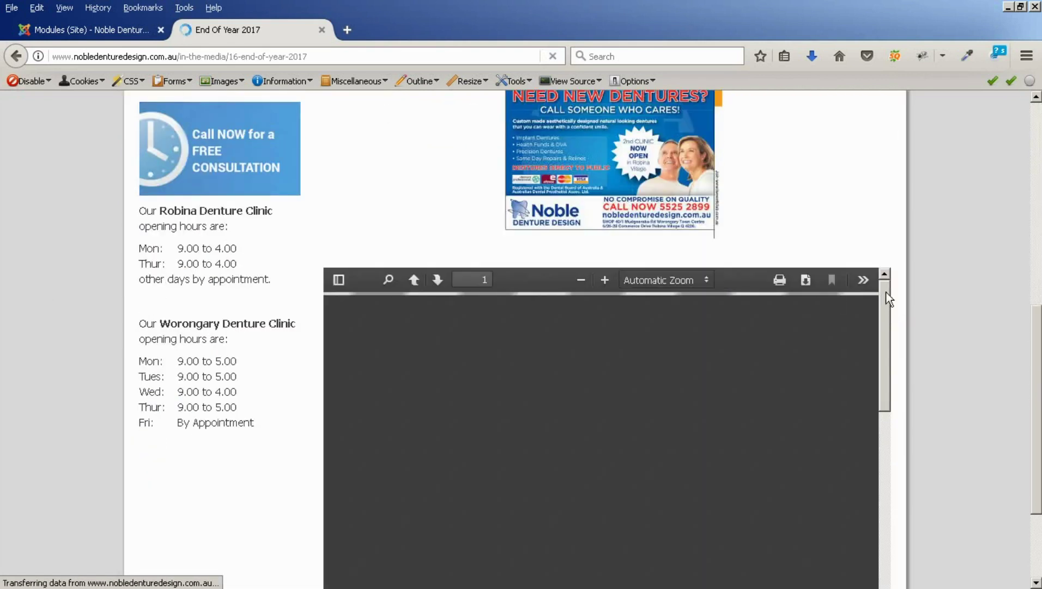
scroll(883, 189, "down", 5)
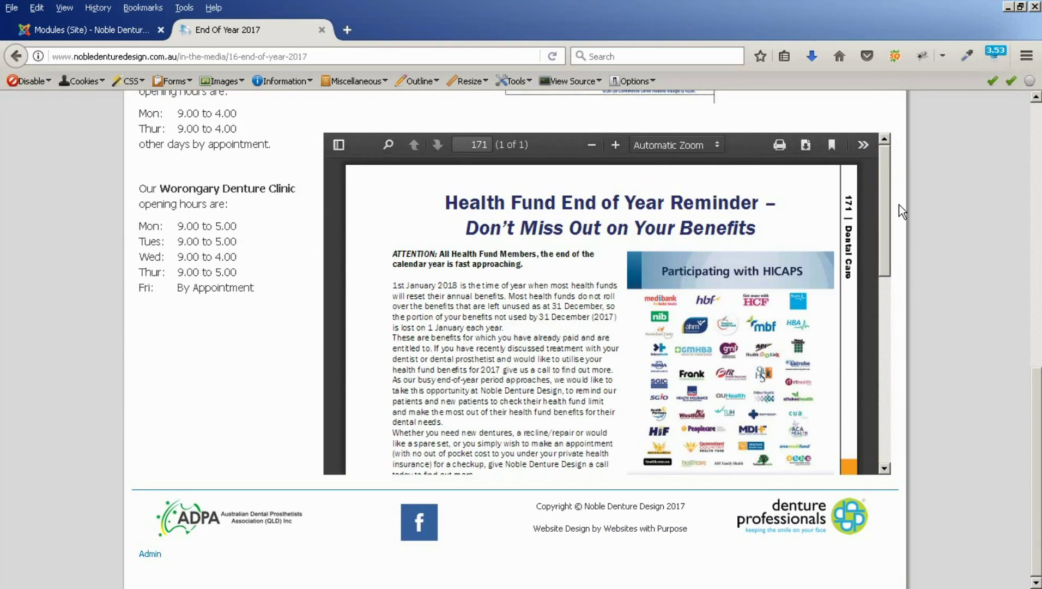
left_click_drag(882, 200, 879, 116)
scroll(103, 314, "up", 3)
scroll(78, 323, "up", 10)
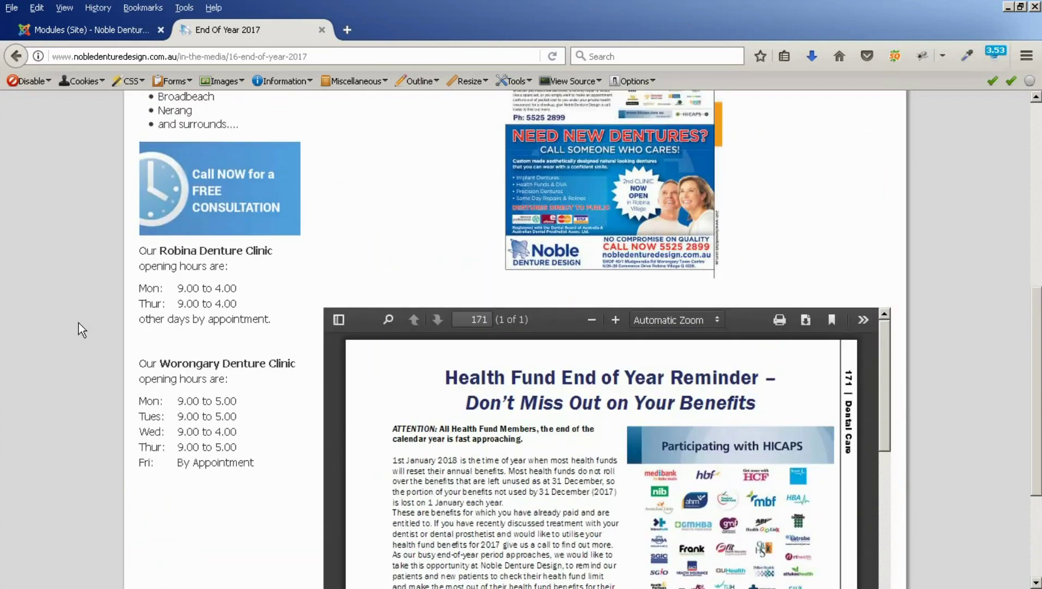
scroll(77, 330, "up", 2)
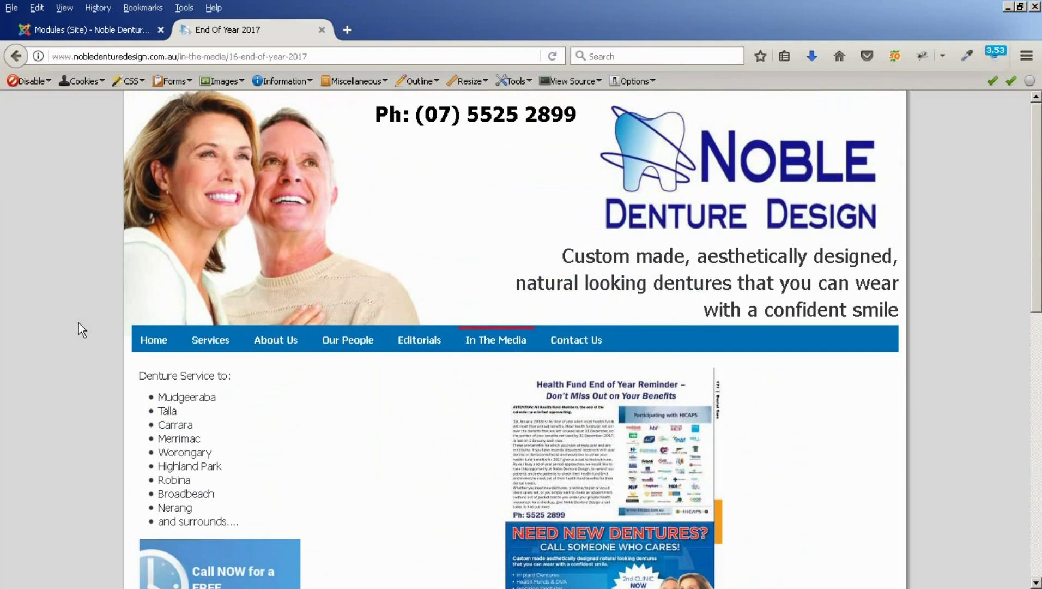